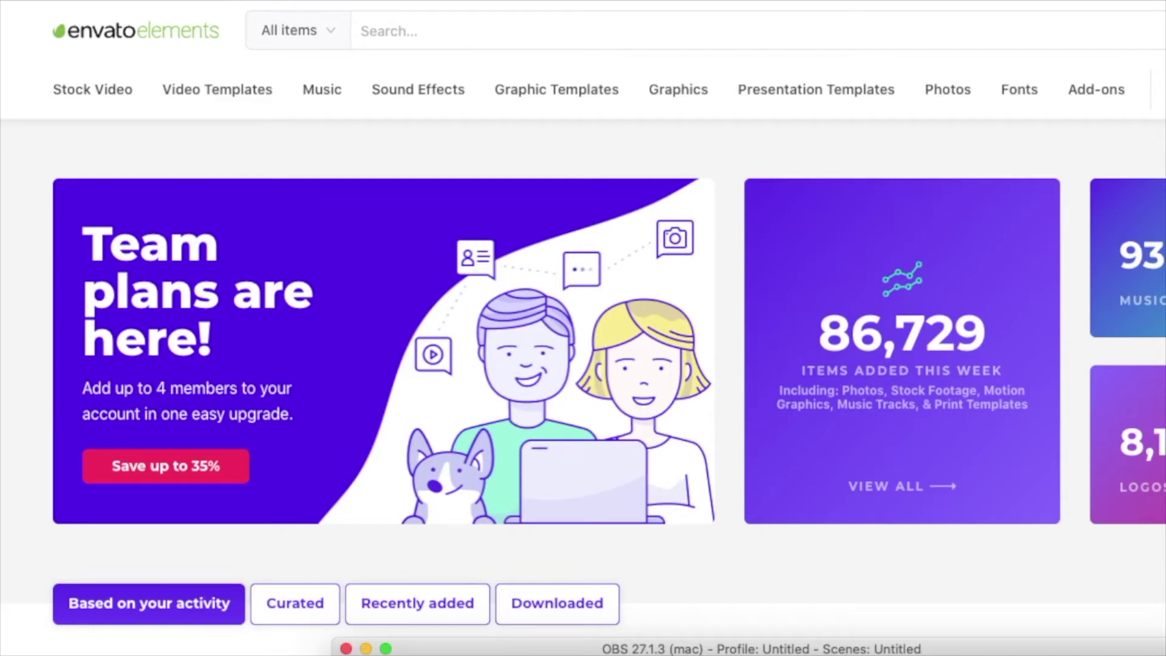
Step: Filter Envato Elements Video Templates to Final Cut Pro and browse the 1,869 results
{"action": "left_click", "coordinate": [322, 91]}
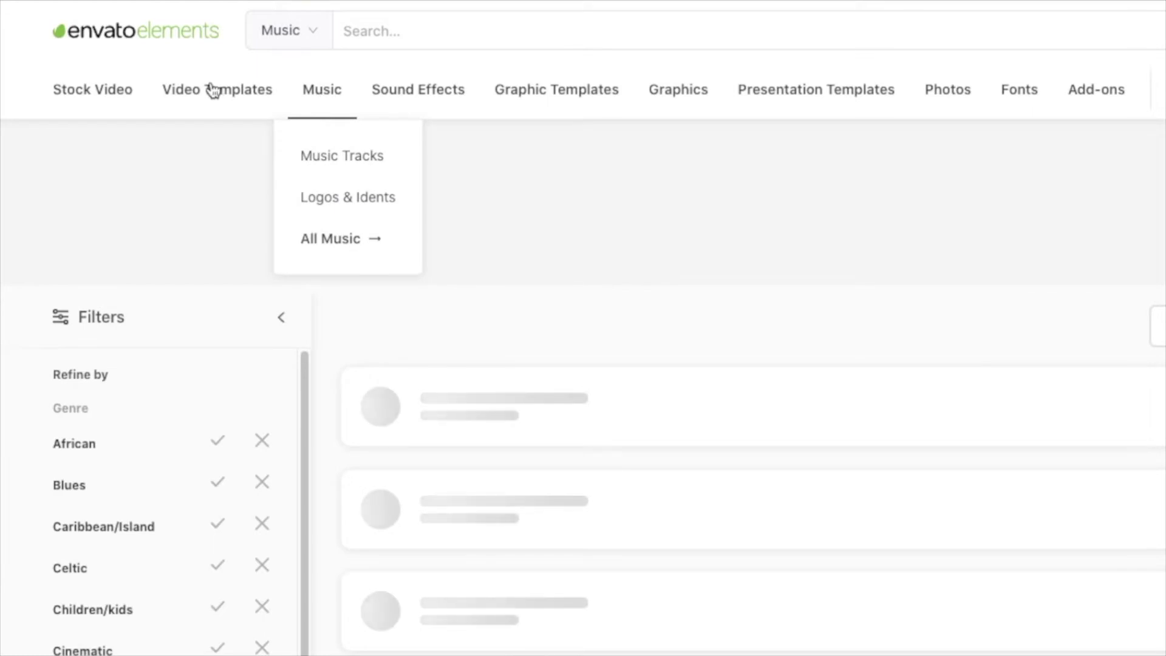
{"action": "left_click", "coordinate": [211, 91]}
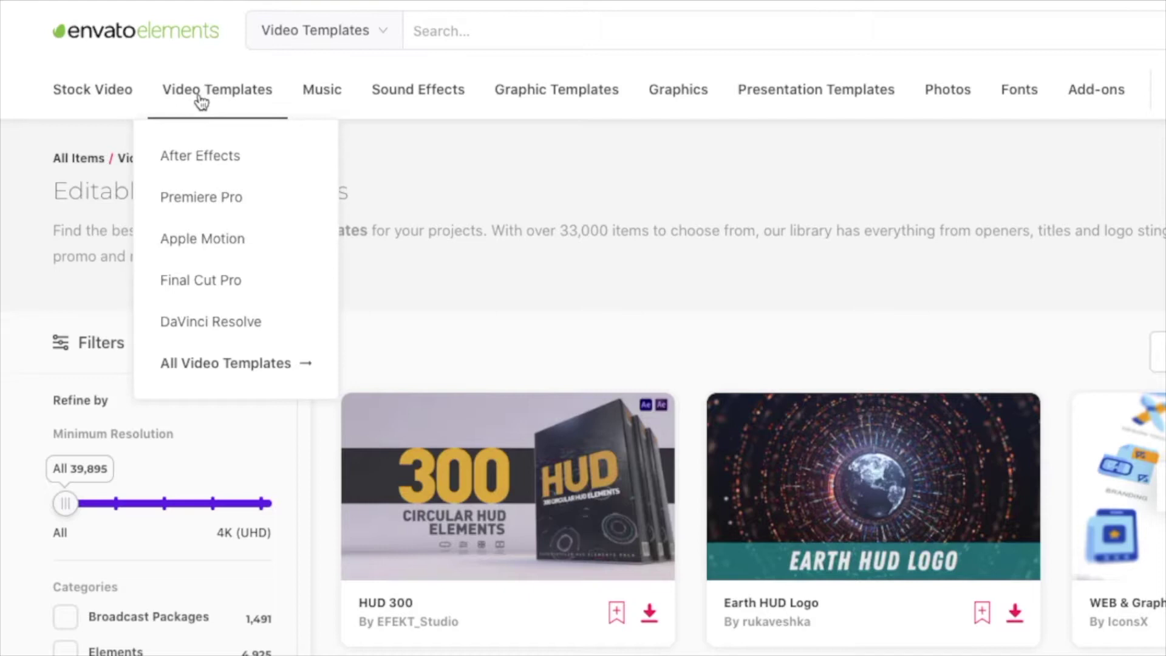
{"action": "mouse_move", "coordinate": [252, 99]}
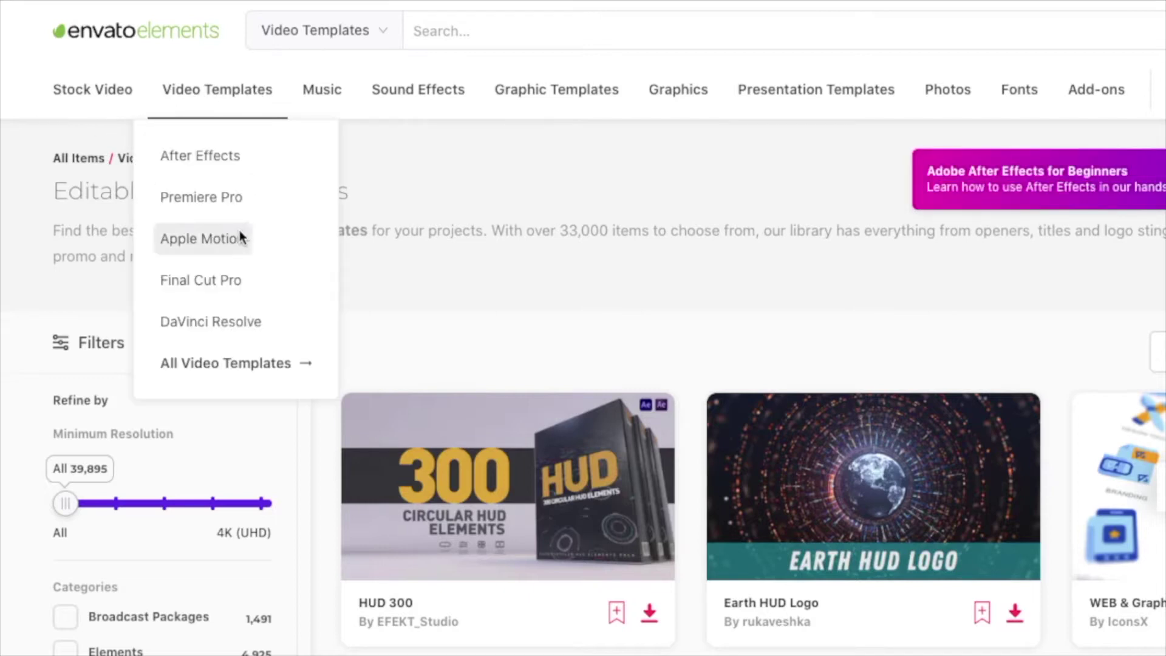
{"action": "left_click", "coordinate": [210, 241]}
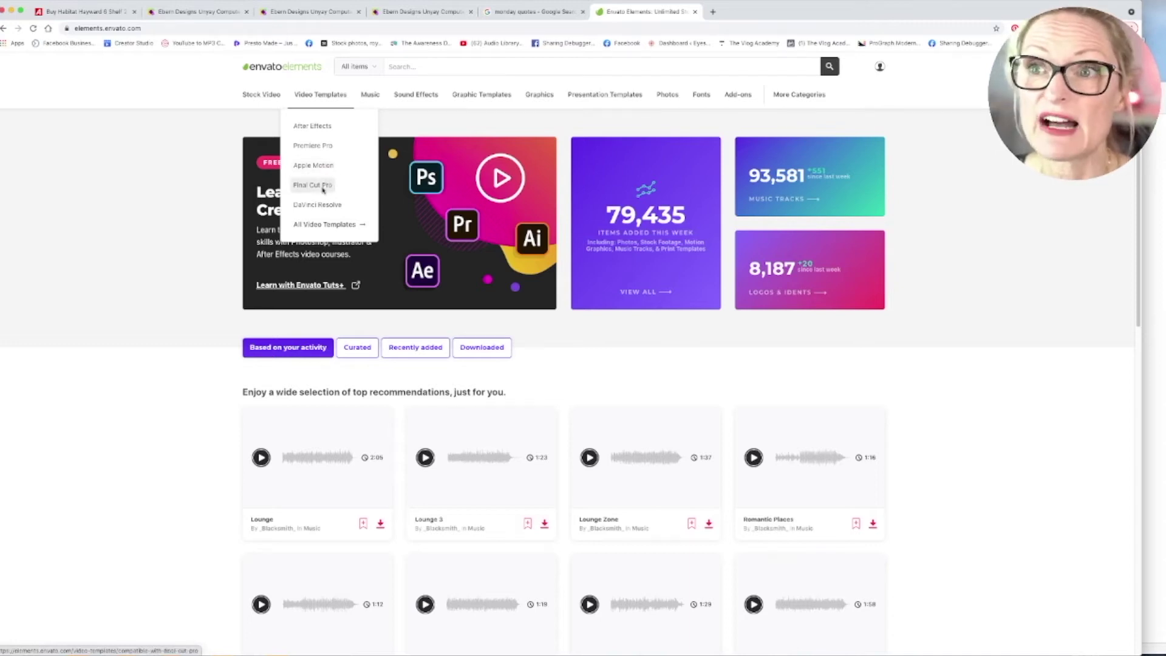
{"action": "left_click", "coordinate": [321, 187]}
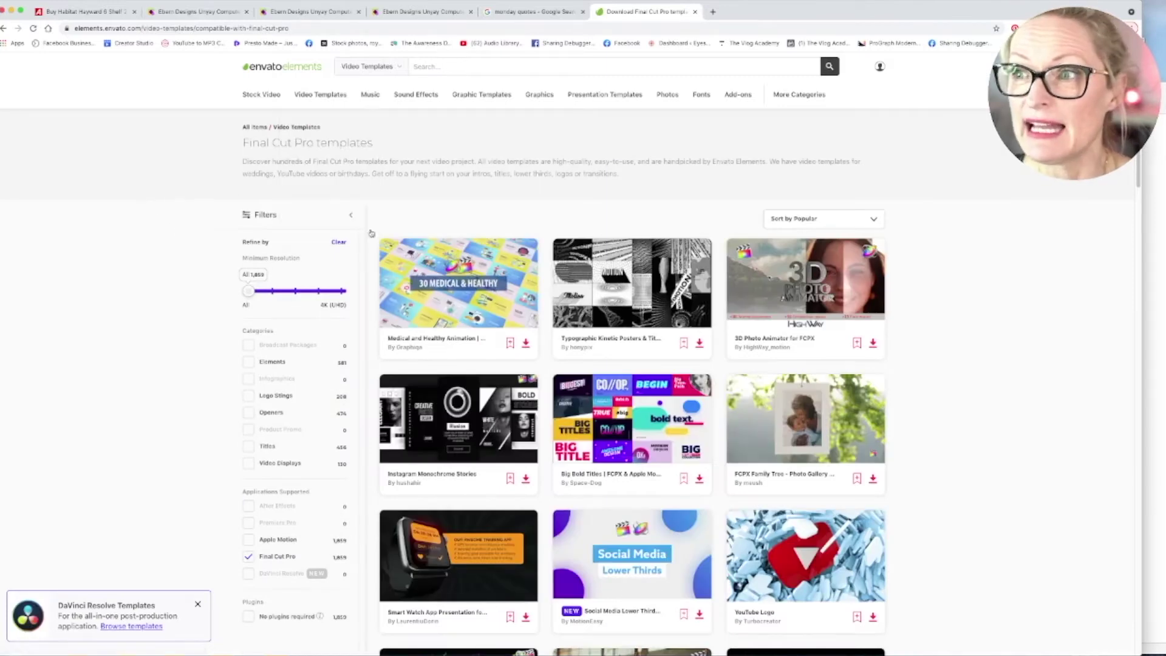
{"action": "scroll", "coordinate": [371, 233], "scroll_direction": "down", "scroll_amount": 20}
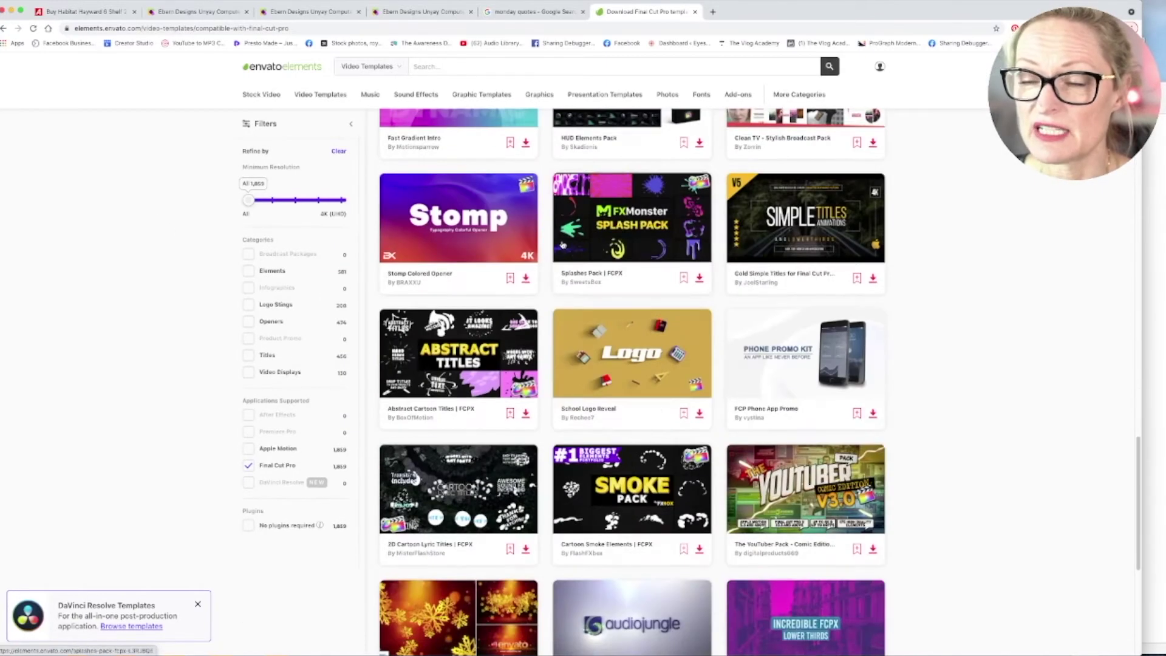
{"action": "scroll", "coordinate": [563, 245], "scroll_direction": "down", "scroll_amount": 5}
{"action": "scroll", "coordinate": [563, 245], "scroll_direction": "up", "scroll_amount": 15}
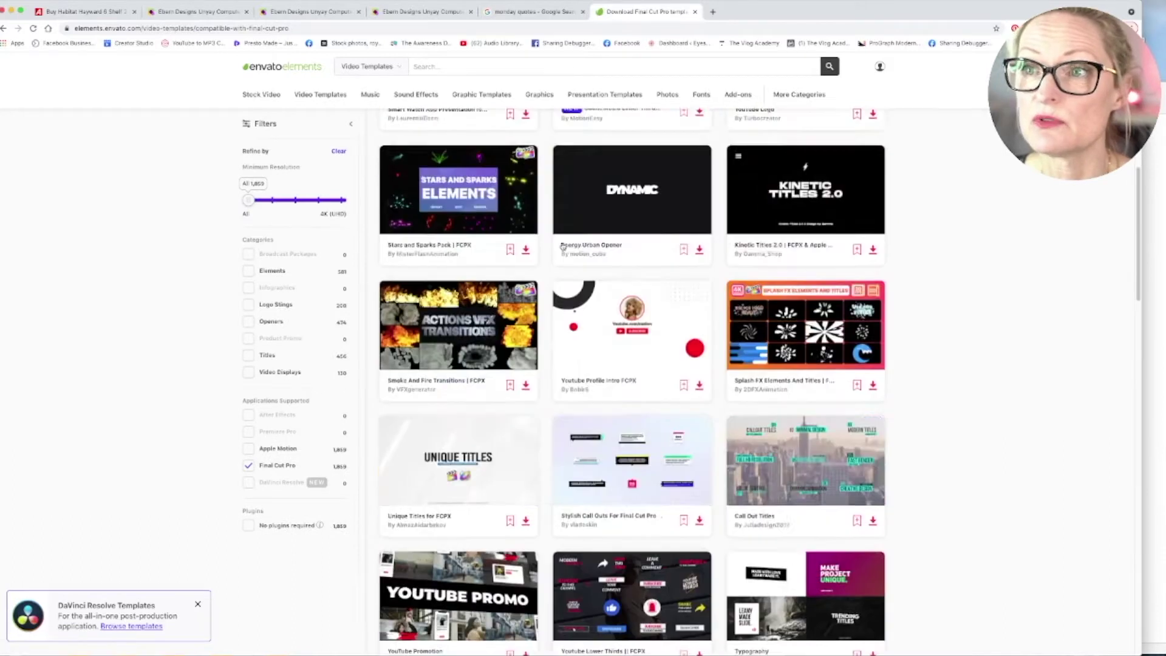
{"action": "scroll", "coordinate": [563, 245], "scroll_direction": "up", "scroll_amount": 8}
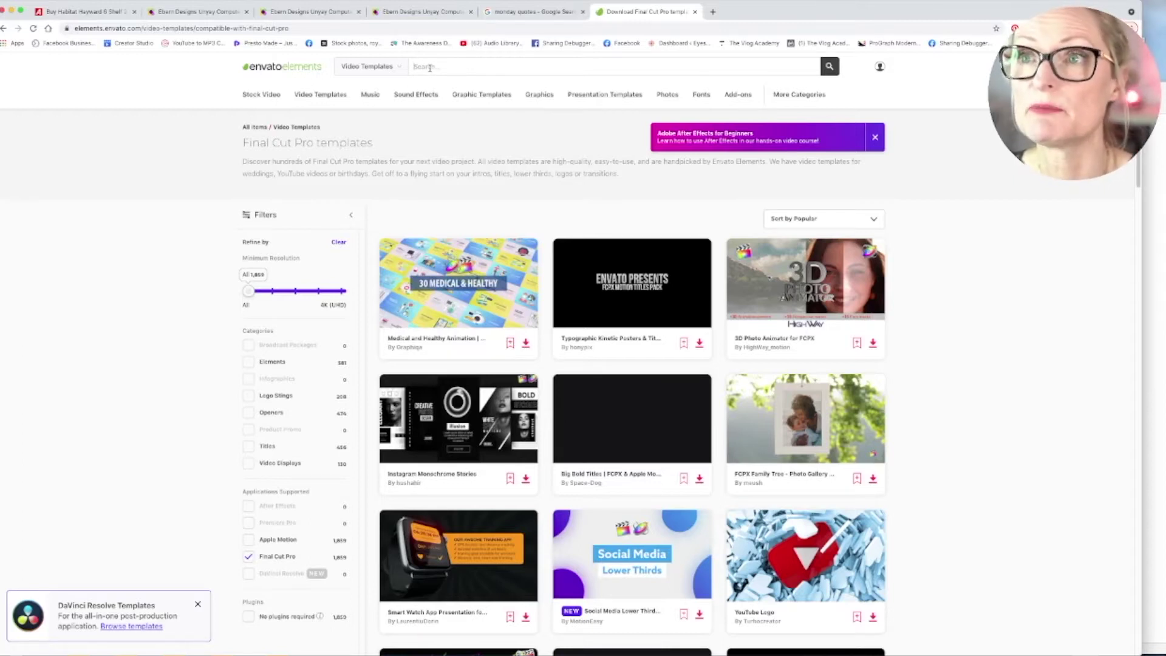
Step: Search the video templates for 'quotes' and open Minimal Quotes For Final Cut Pro
{"action": "left_click", "coordinate": [429, 68]}
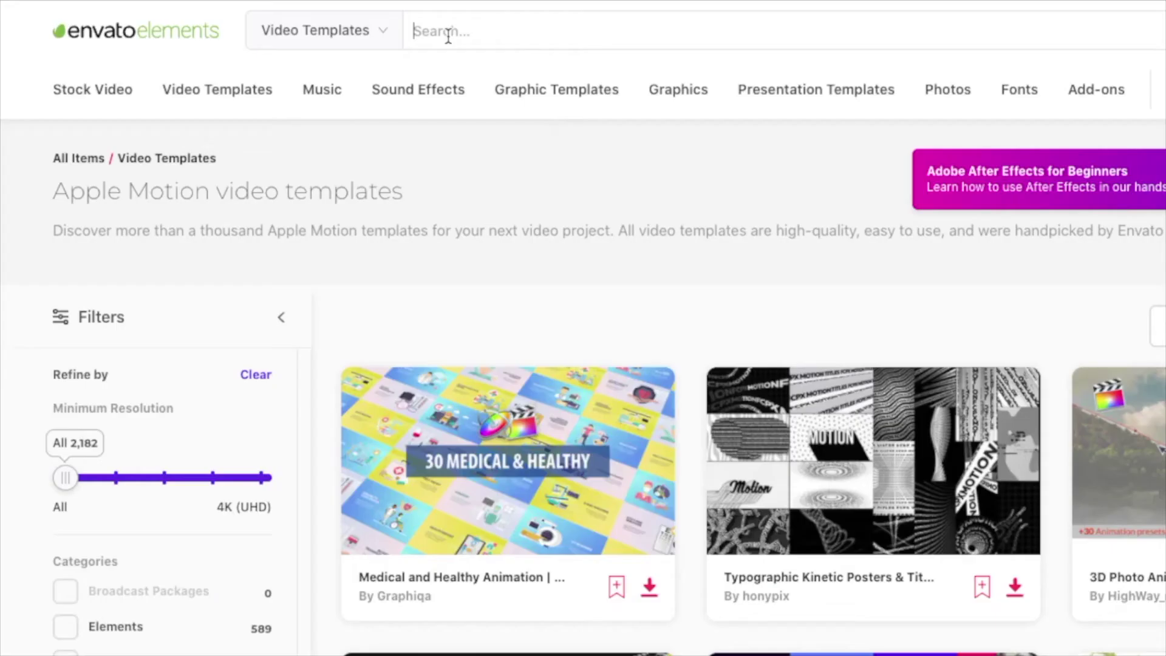
{"action": "type", "text": "quic"}
{"action": "key", "text": "BackSpace"}
{"action": "key", "text": "BackSpace"}
{"action": "type", "text": "otes"}
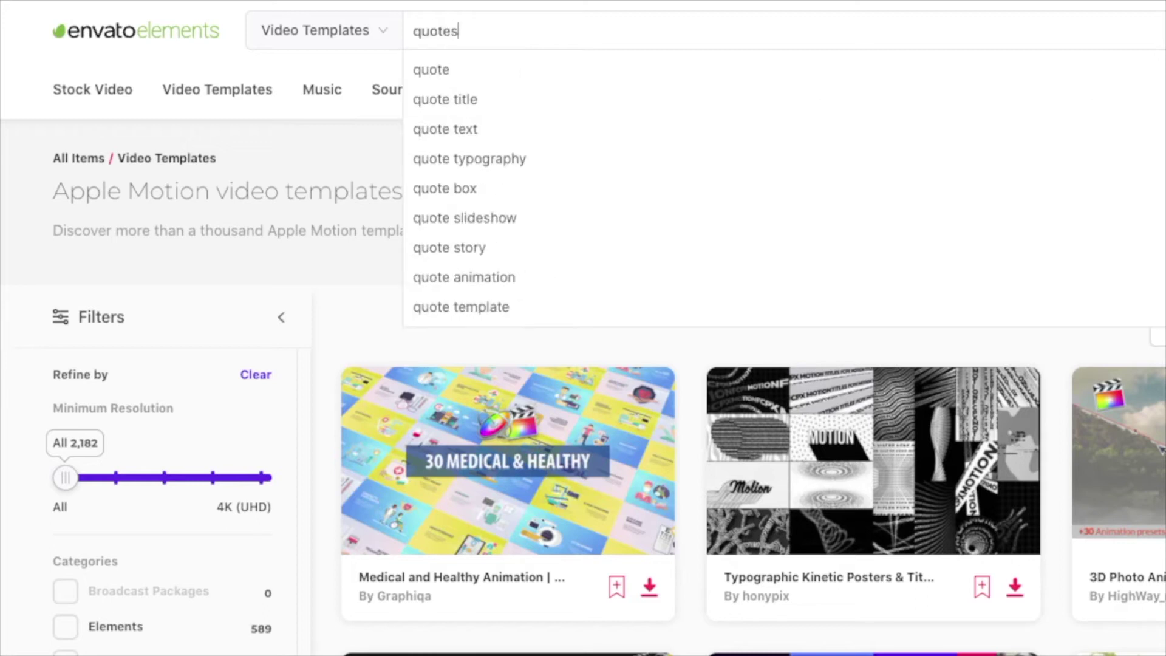
{"action": "key", "text": "Return"}
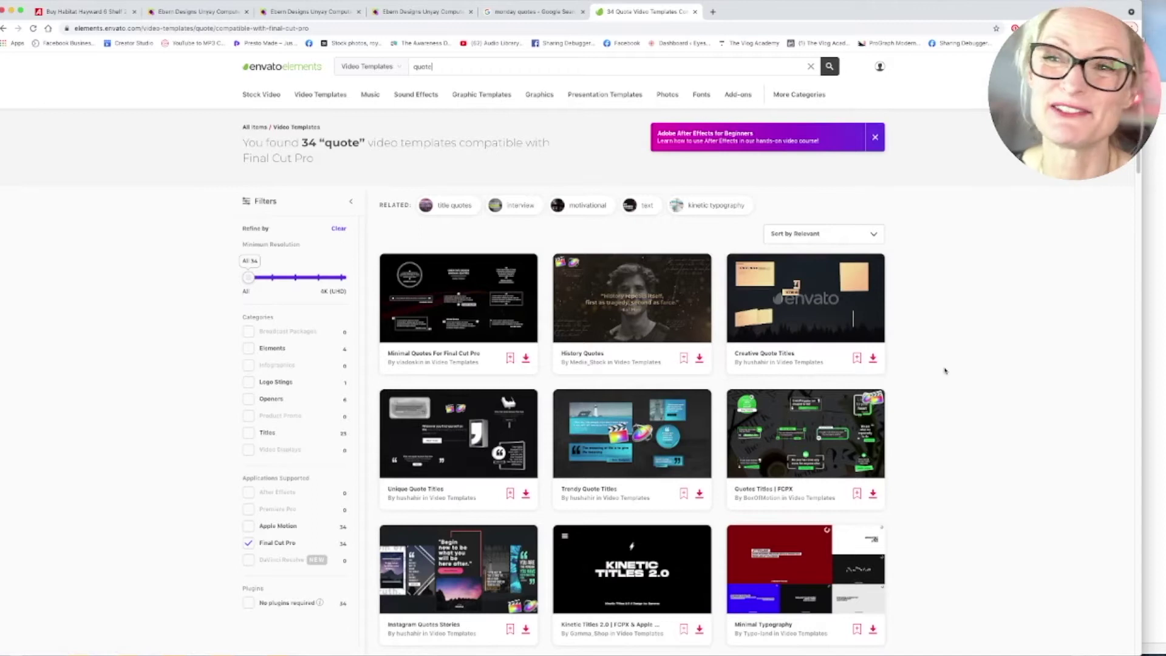
{"action": "scroll", "coordinate": [945, 370], "scroll_direction": "down", "scroll_amount": 3}
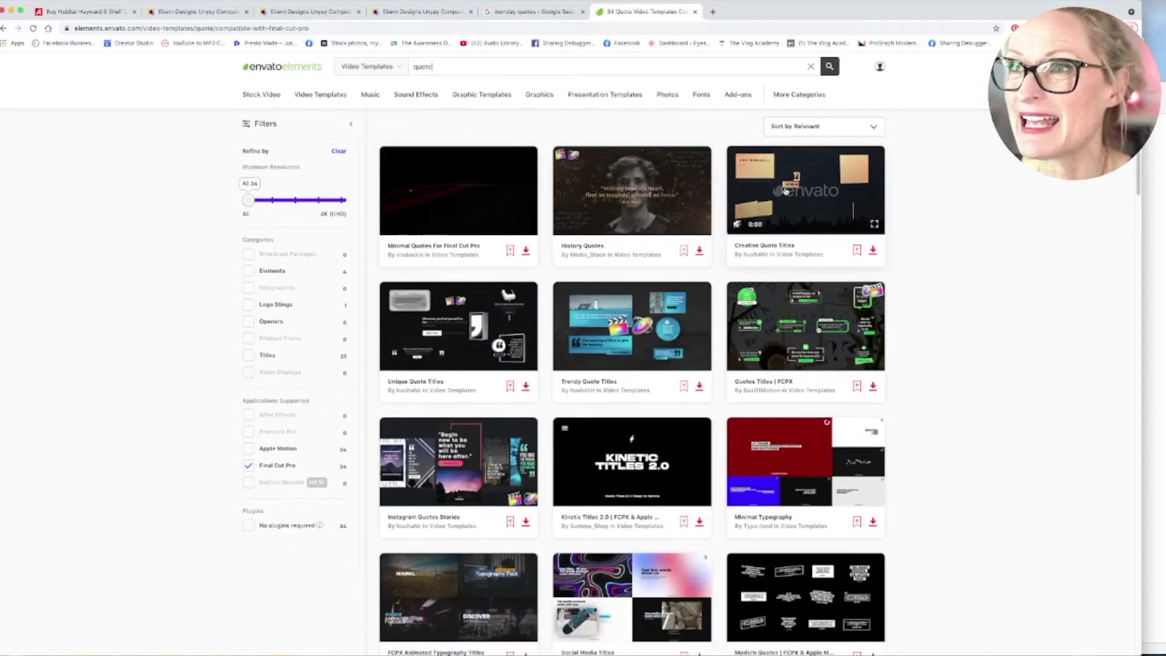
{"action": "left_click", "coordinate": [460, 201]}
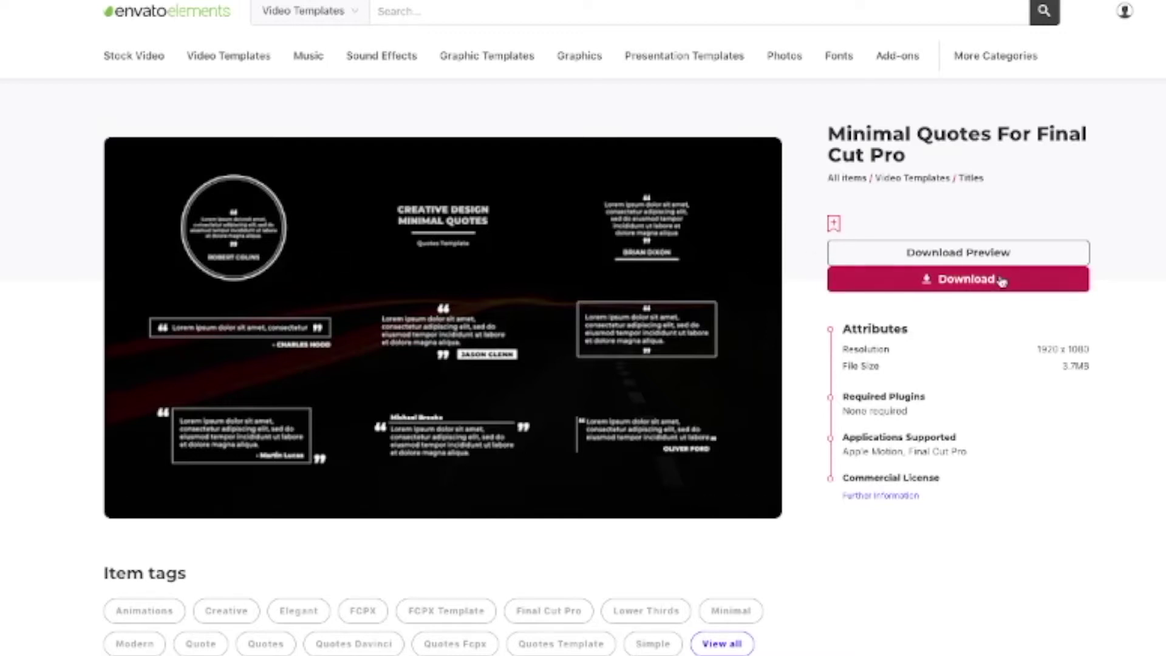
Step: Download the Minimal Quotes template, licensing it to an existing project
{"action": "left_click", "coordinate": [1001, 280]}
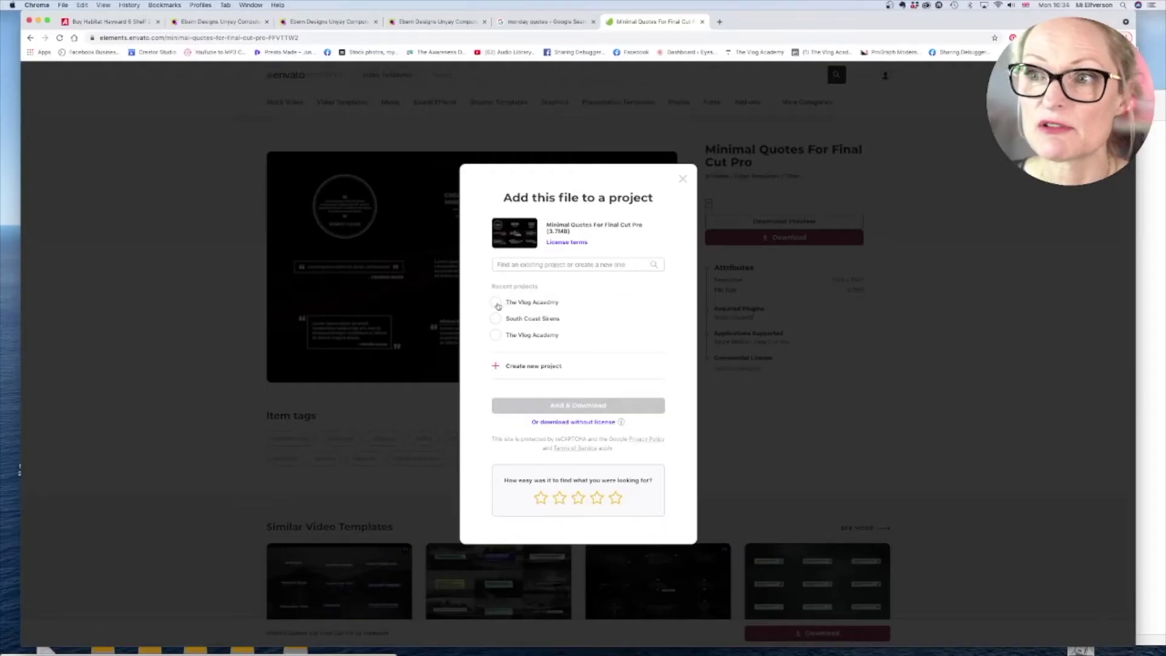
{"action": "left_click", "coordinate": [498, 304]}
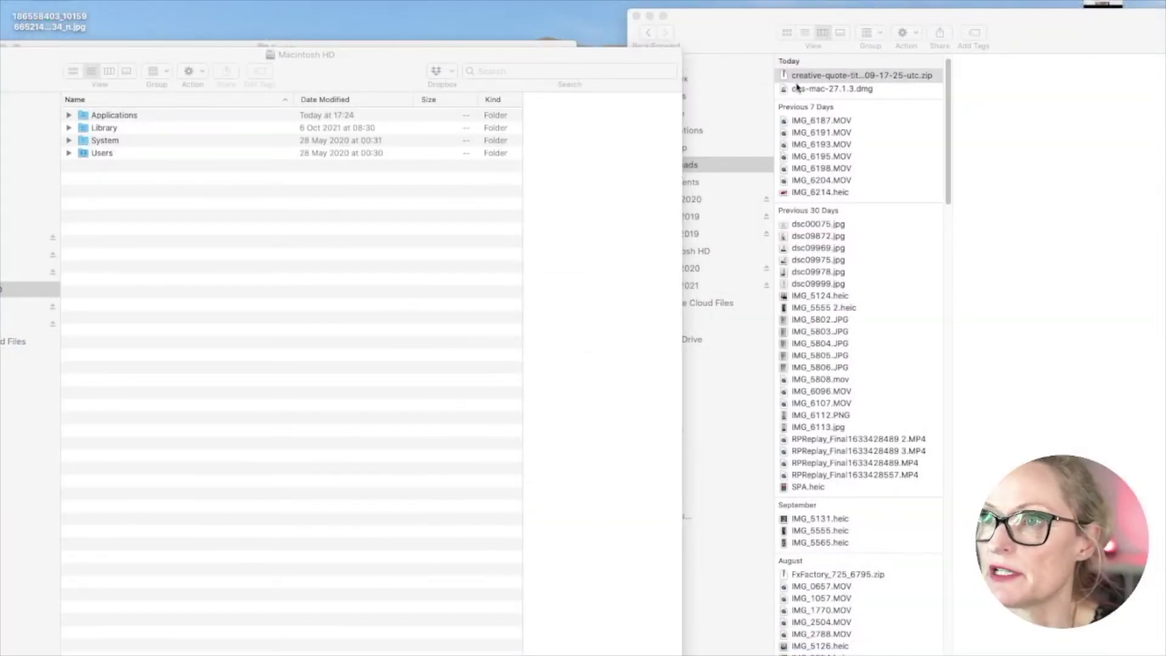
Step: Extract the creative-quote-titles zip in Downloads and look inside Clean Quote Titles V2
{"action": "left_click_drag", "start_coordinate": [673, 56], "coordinate": [614, 59]}
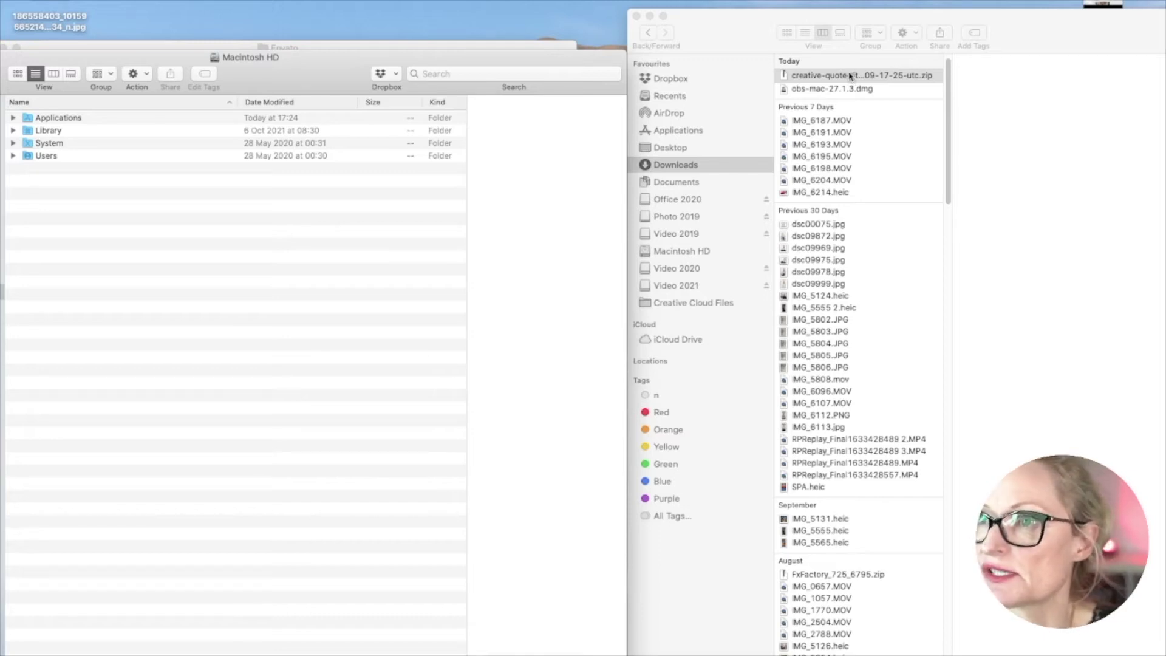
{"action": "double_click", "coordinate": [875, 73]}
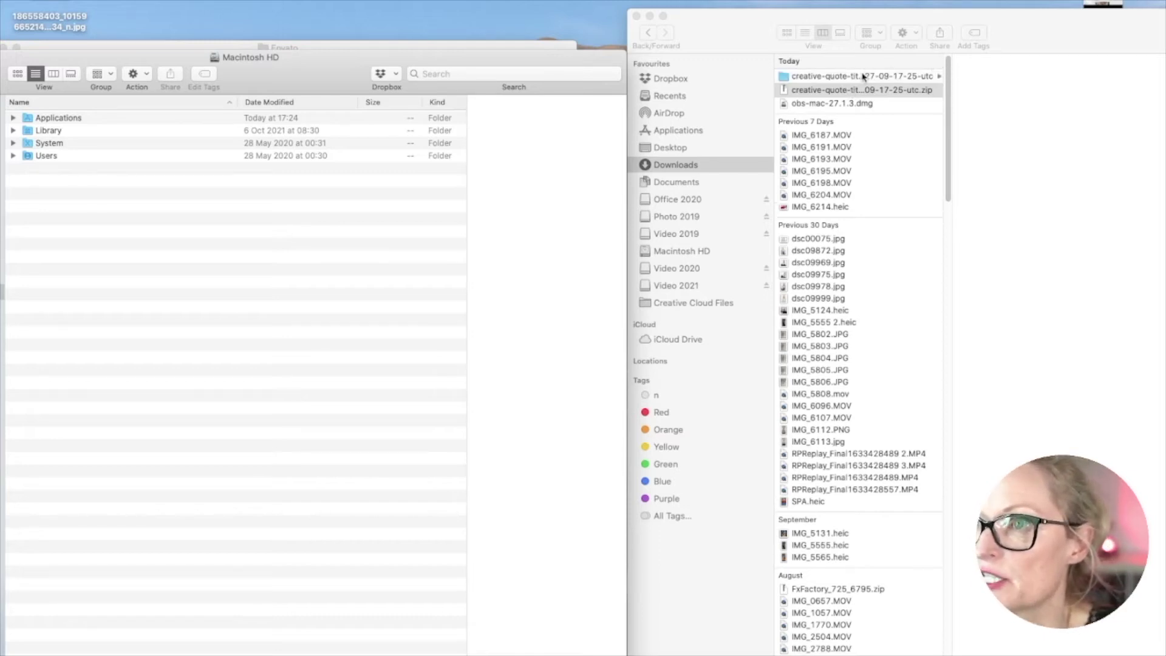
{"action": "left_click", "coordinate": [801, 78]}
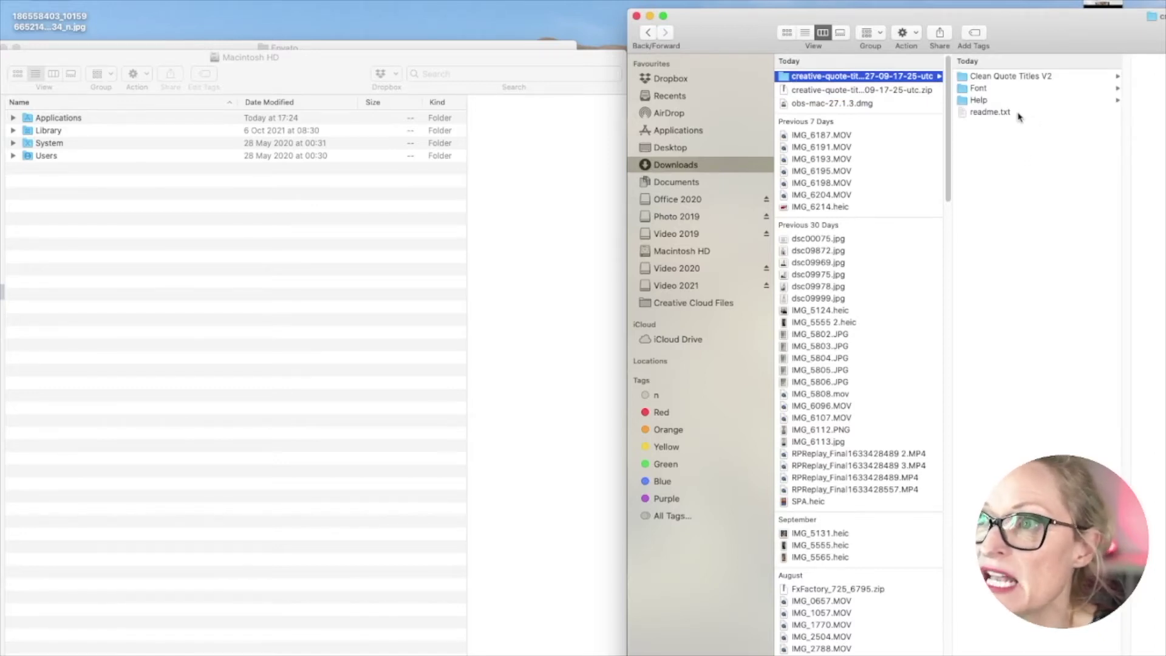
{"action": "left_click", "coordinate": [968, 78]}
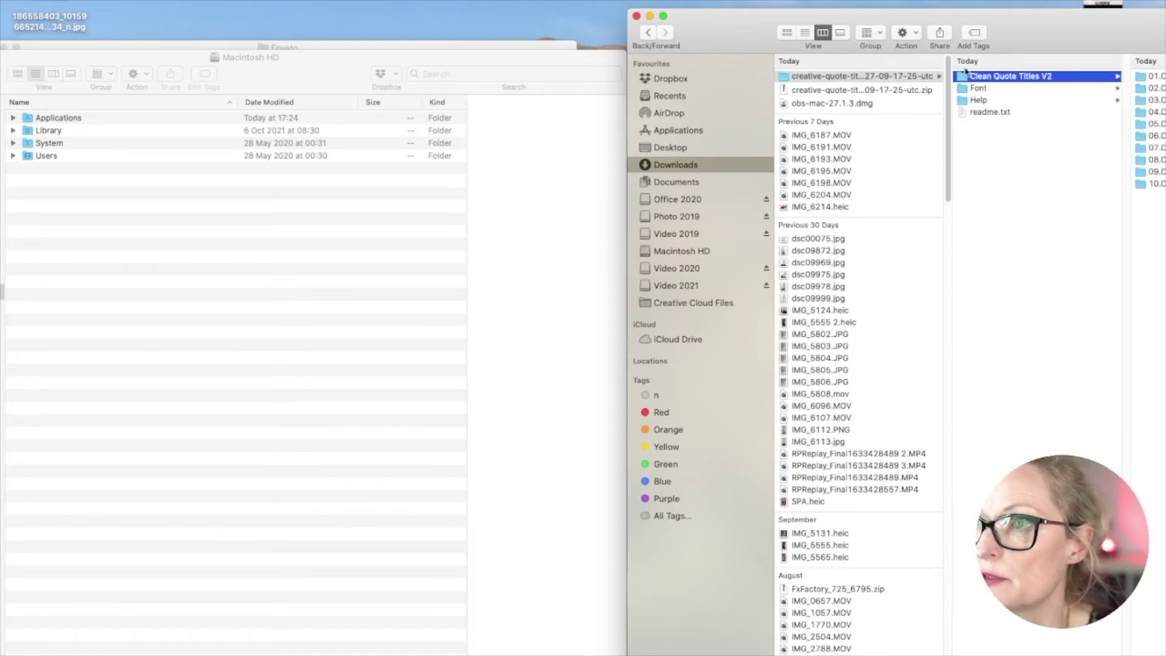
{"action": "key", "text": "Right"}
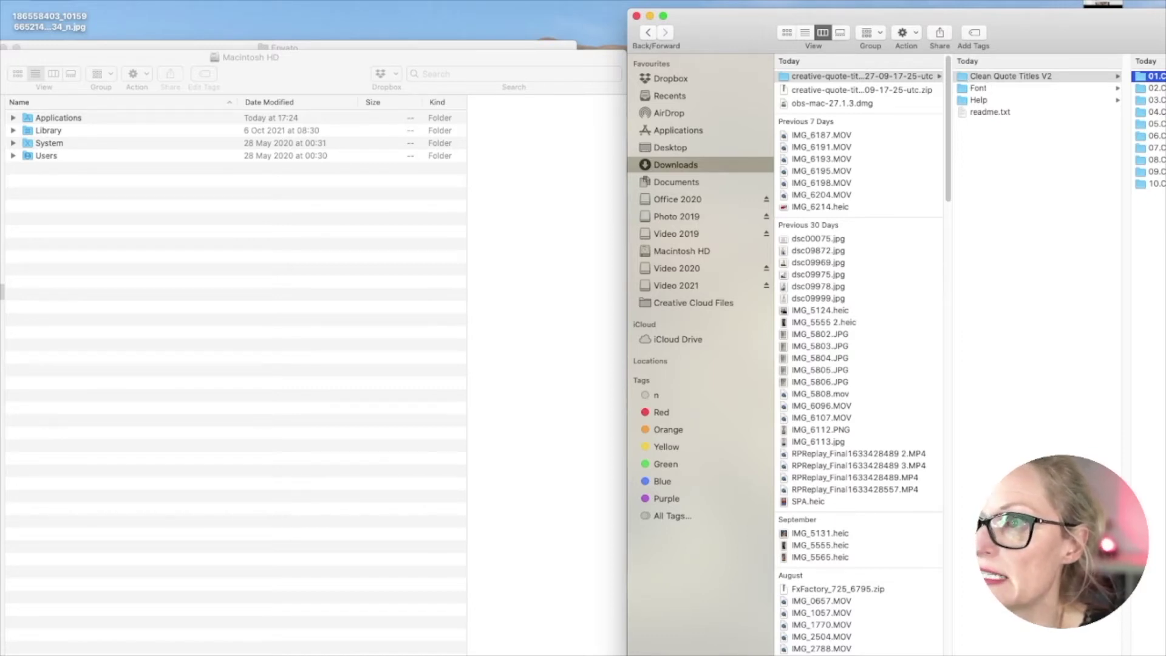
Step: Inspect Font.rtf in the Font folder and readme.txt in the Help folder
{"action": "left_click", "coordinate": [977, 88]}
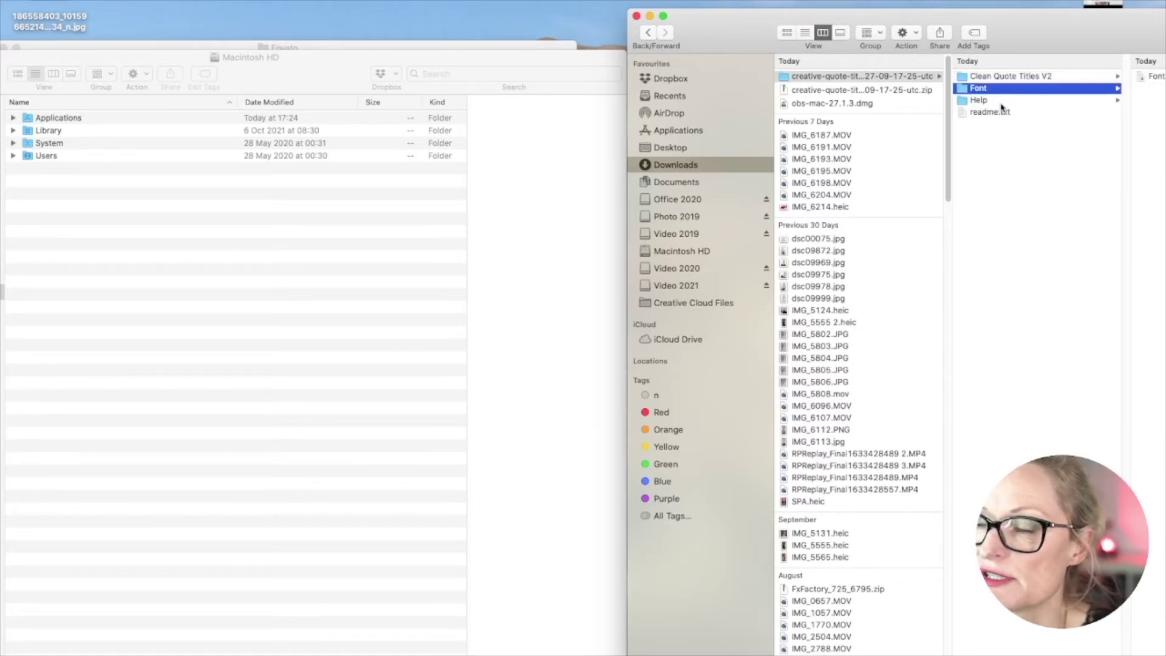
{"action": "left_click", "coordinate": [1143, 76]}
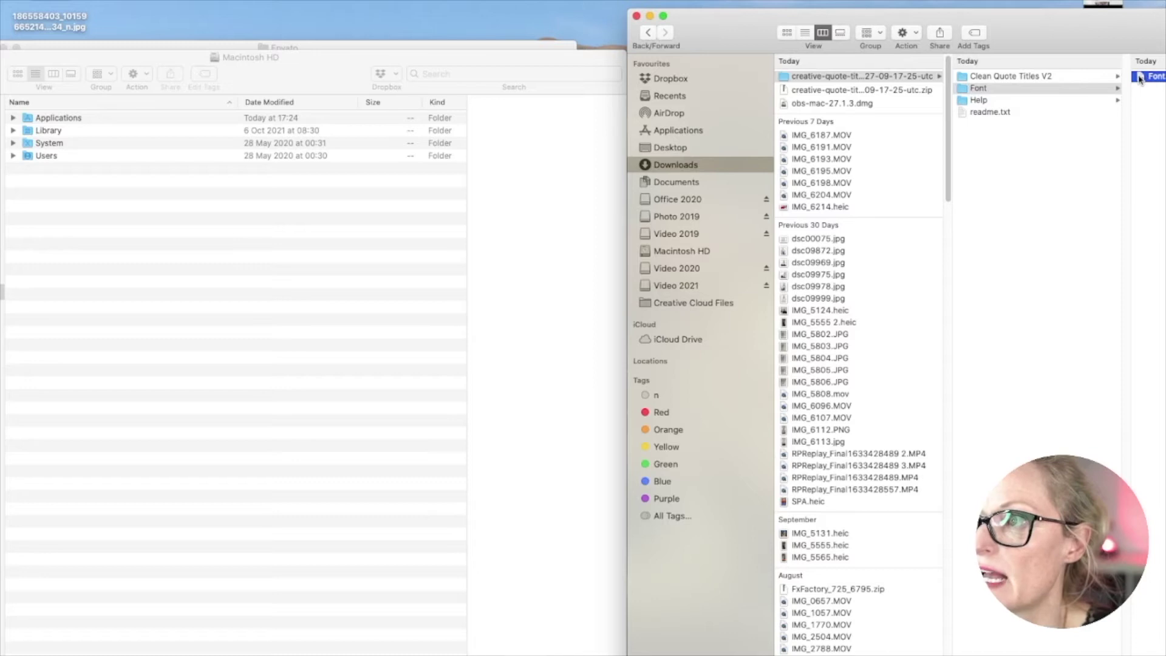
{"action": "left_click_drag", "start_coordinate": [1128, 40], "coordinate": [1074, 36]}
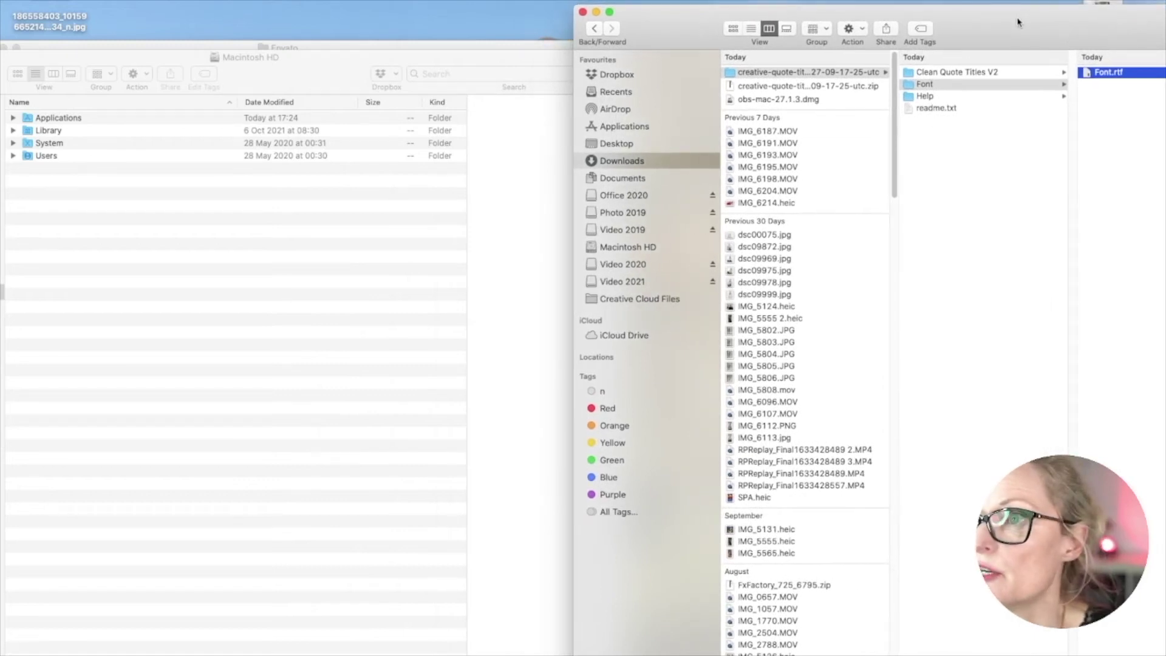
{"action": "left_click_drag", "start_coordinate": [1018, 23], "coordinate": [972, 34]}
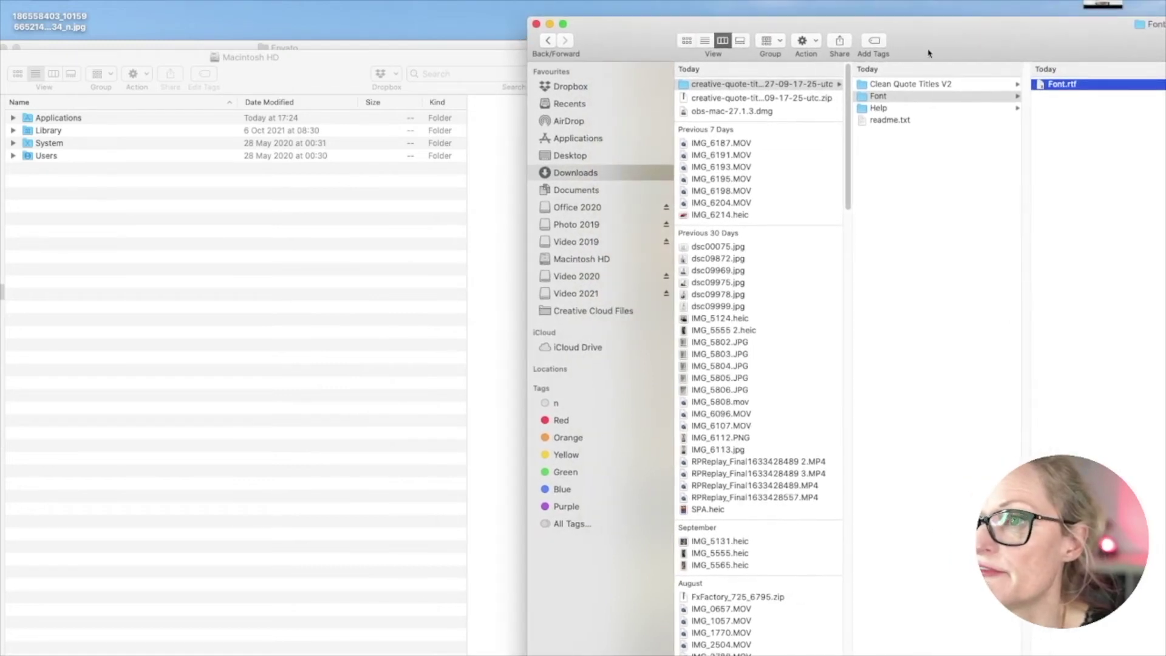
{"action": "left_click", "coordinate": [865, 109]}
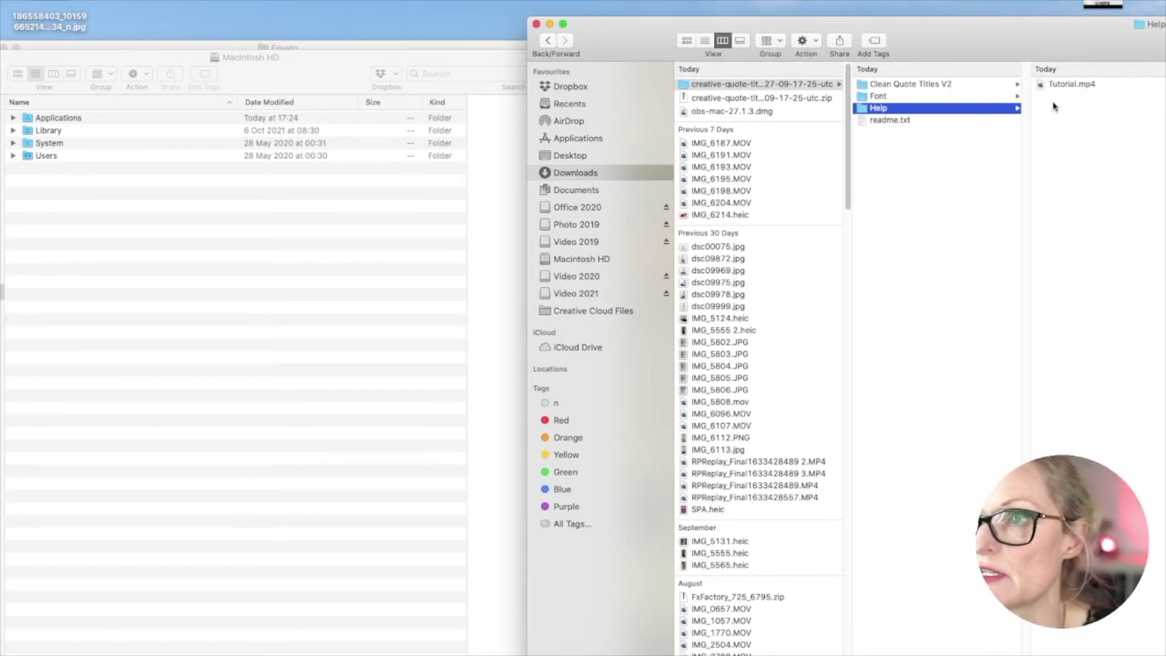
{"action": "left_click_drag", "start_coordinate": [996, 39], "coordinate": [1005, 42]}
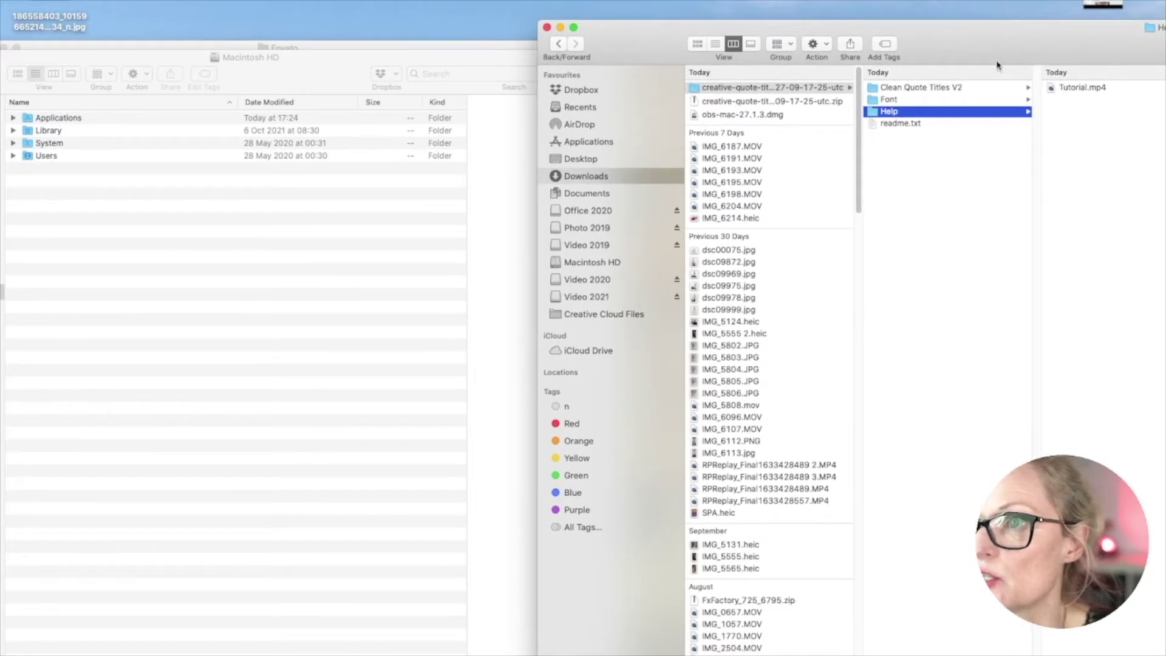
{"action": "left_click", "coordinate": [899, 124]}
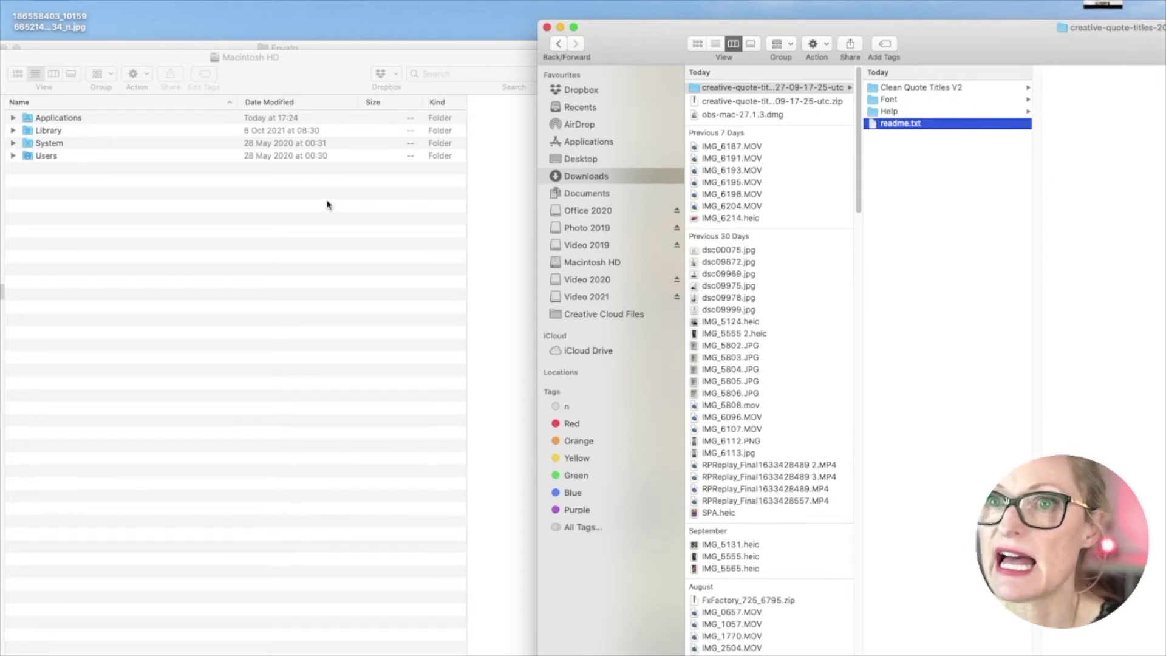
{"action": "left_click_drag", "start_coordinate": [325, 67], "coordinate": [333, 46]}
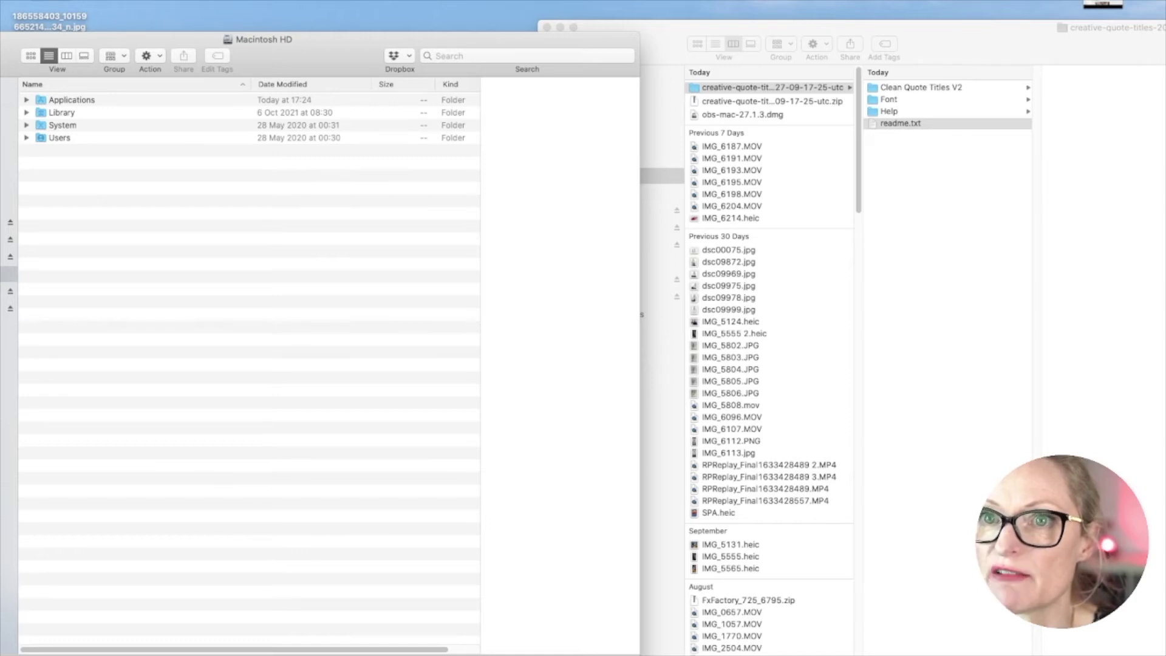
Step: Go through Users, home and Movies into Motion Templates, and expand its Titles folder
{"action": "double_click", "coordinate": [43, 138]}
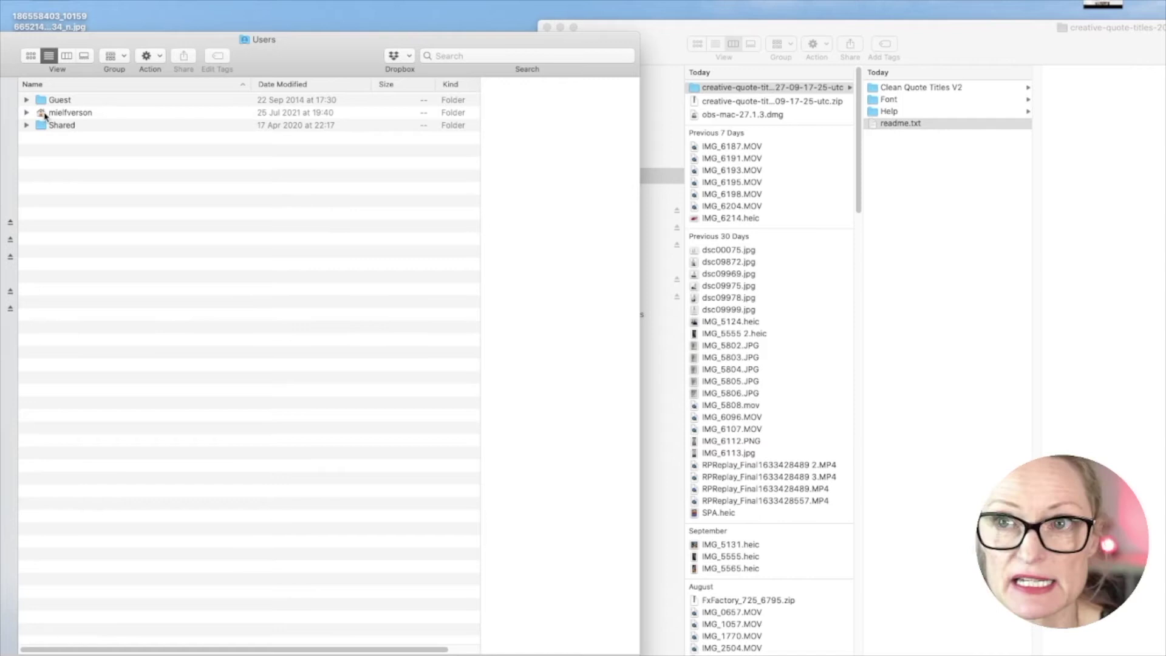
{"action": "double_click", "coordinate": [43, 114]}
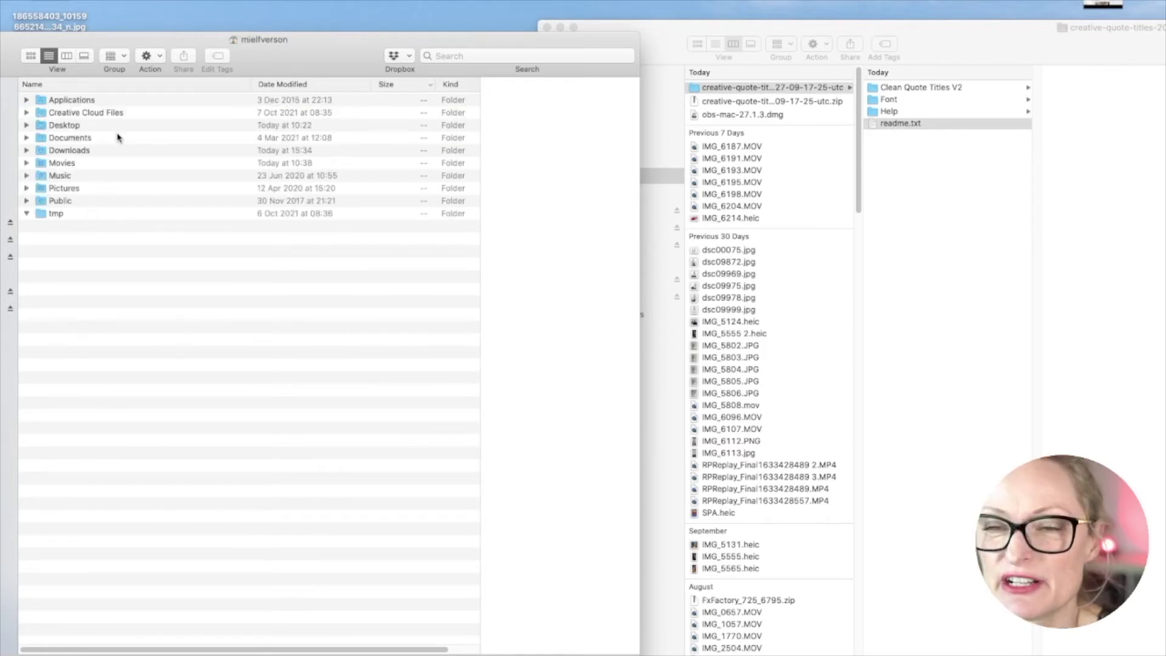
{"action": "double_click", "coordinate": [41, 163]}
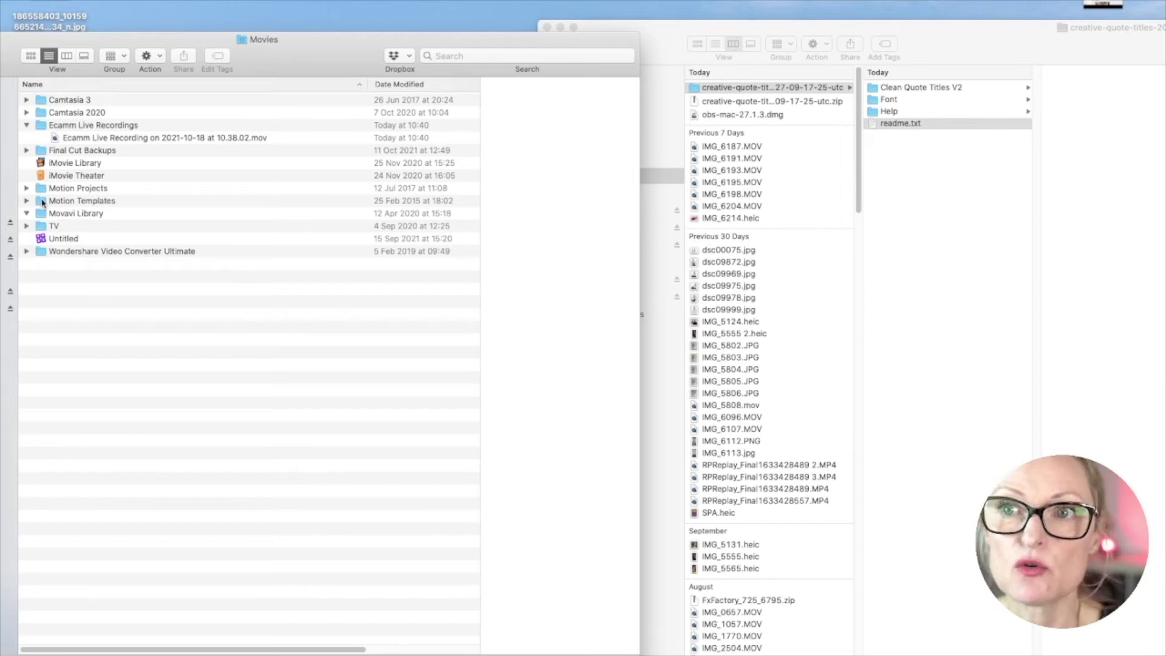
{"action": "double_click", "coordinate": [42, 201]}
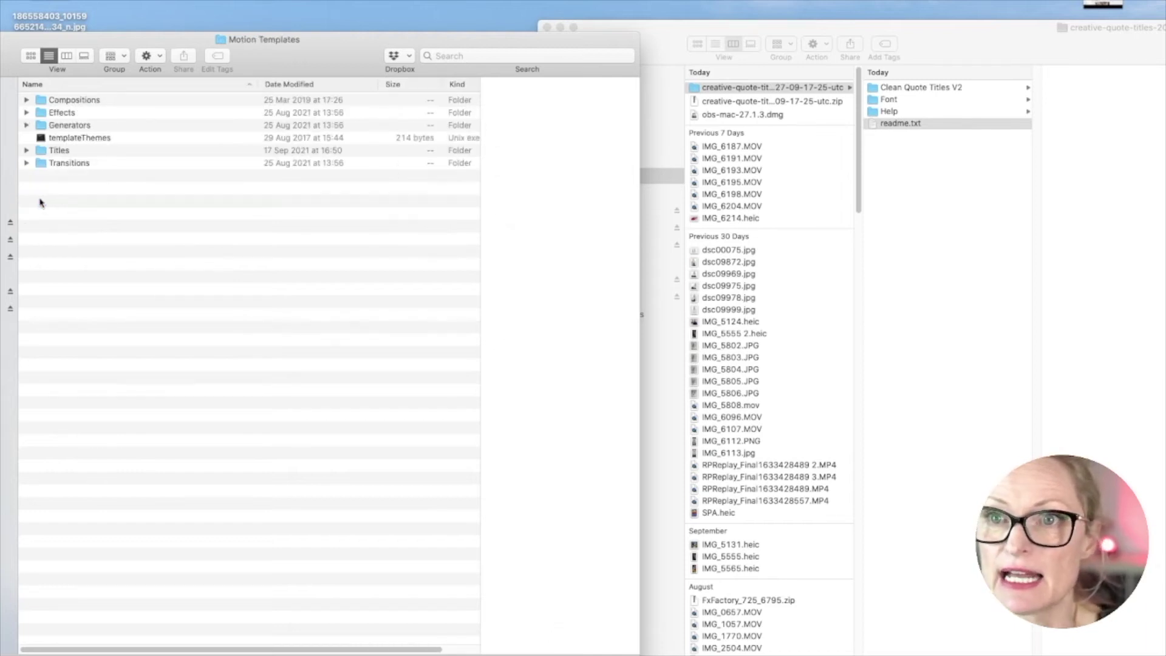
{"action": "left_click", "coordinate": [27, 150]}
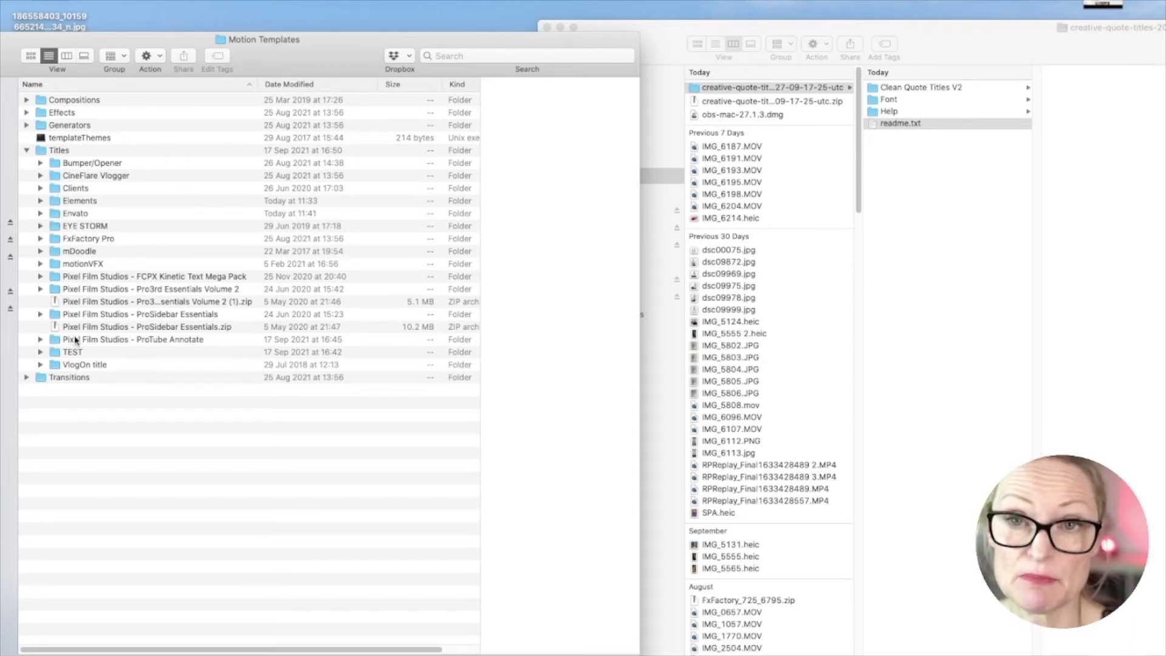
Step: Move creative-quote-titles into Titles > Envato and compare it with Minimal Quotes and Review Pack
{"action": "double_click", "coordinate": [55, 215]}
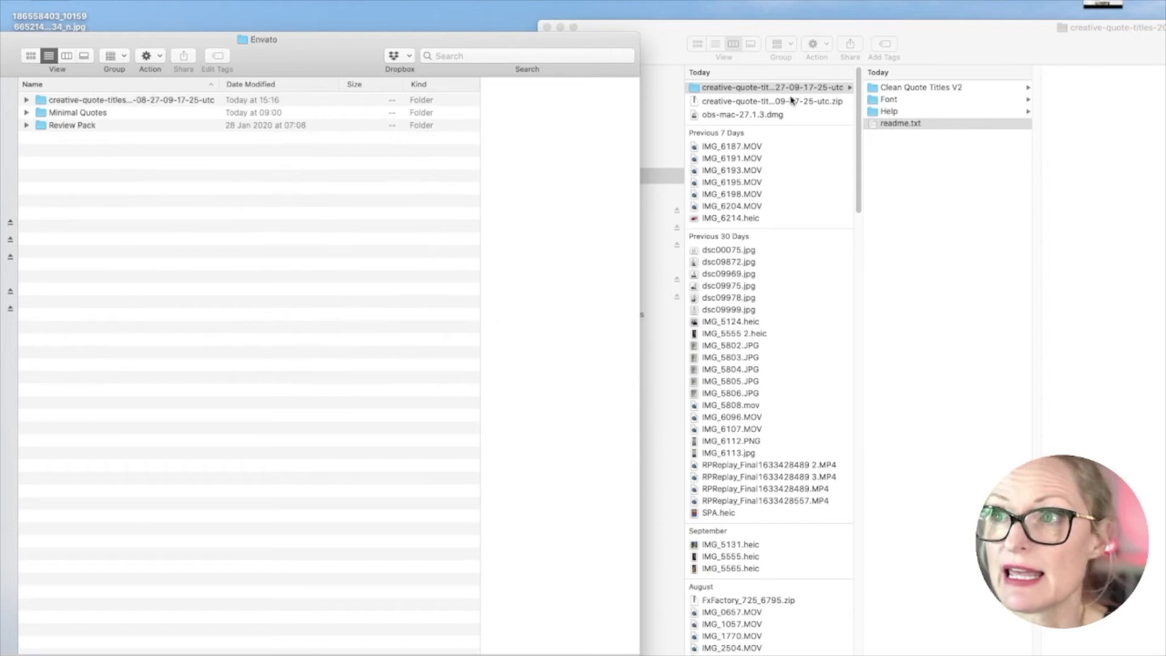
{"action": "left_click_drag", "start_coordinate": [697, 90], "coordinate": [55, 153]}
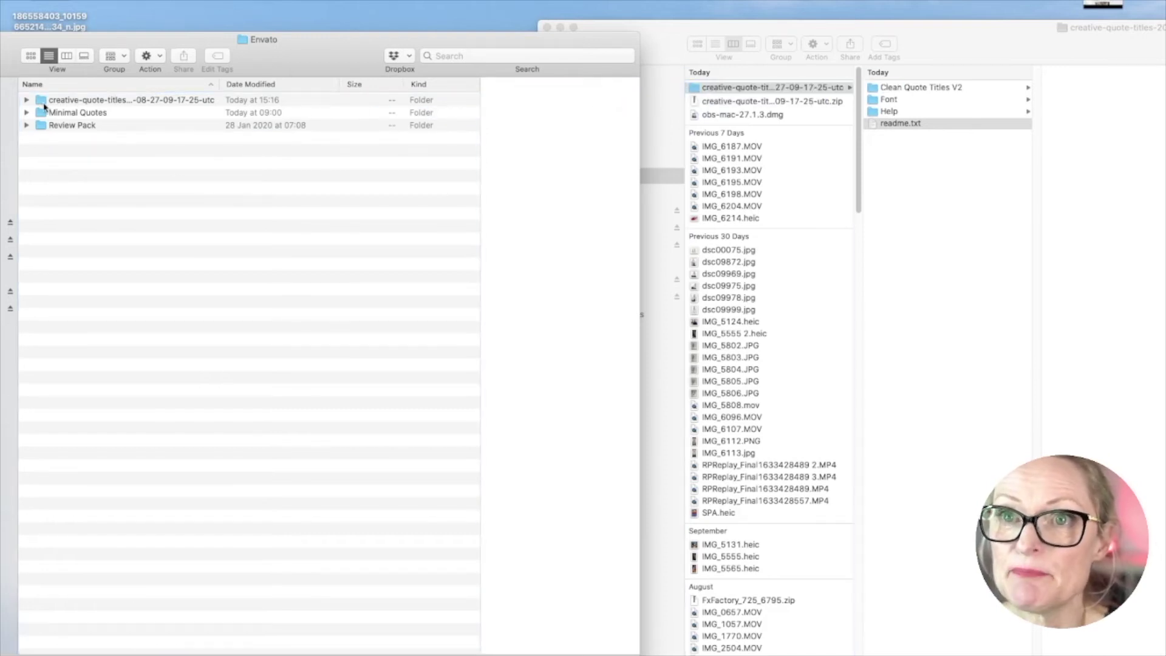
{"action": "left_click", "coordinate": [73, 101]}
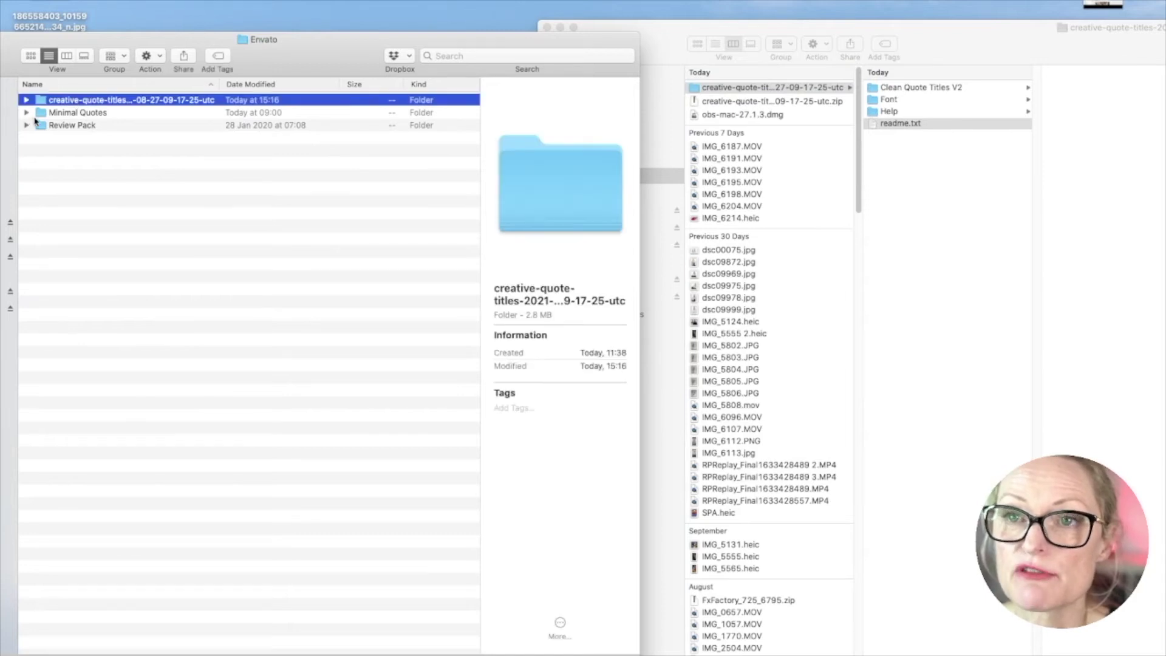
{"action": "left_click", "coordinate": [88, 113]}
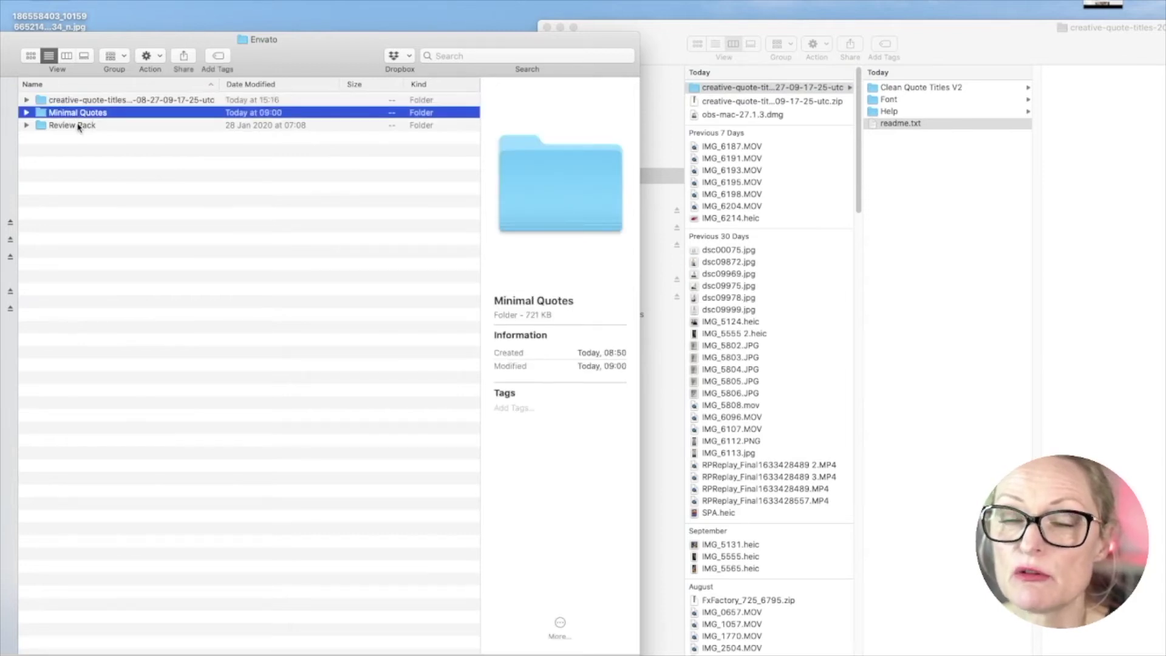
{"action": "left_click", "coordinate": [77, 125]}
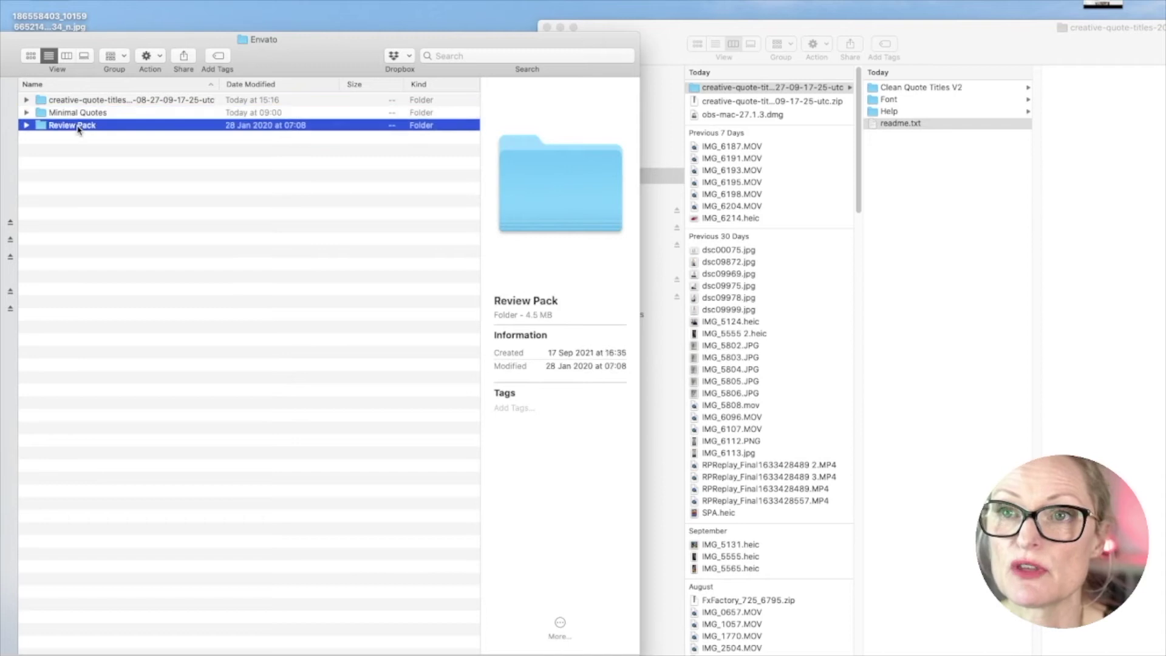
{"action": "left_click", "coordinate": [61, 102]}
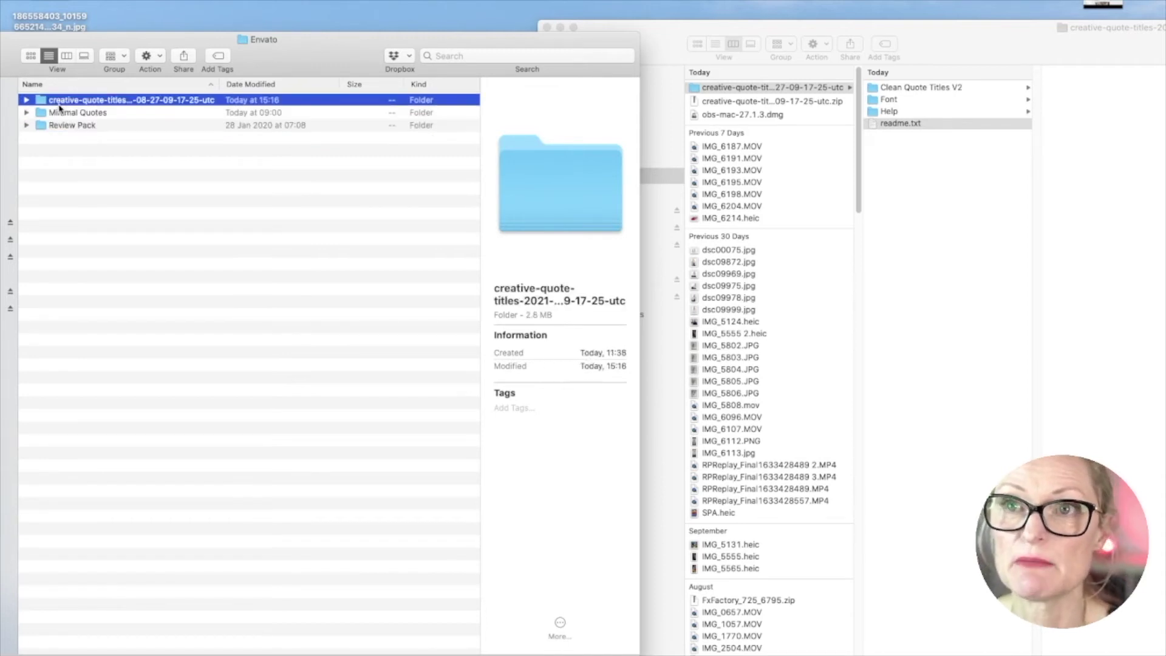
{"action": "left_click", "coordinate": [57, 104]}
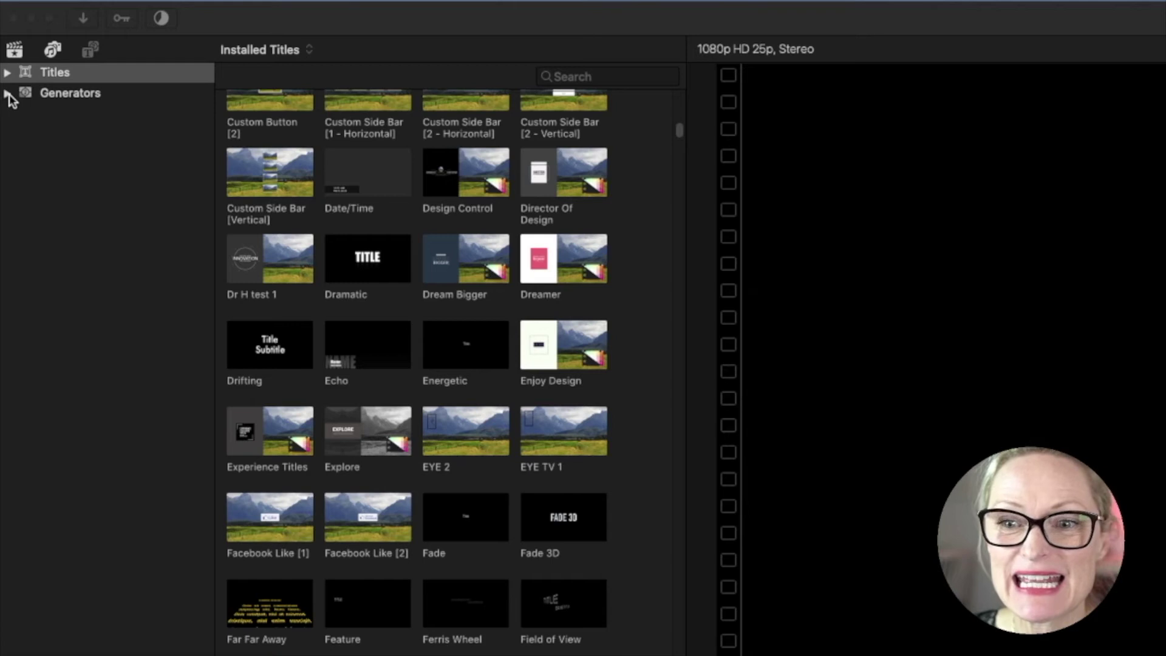
Step: Show the Envato titles in Final Cut Pro and preview Creative Quote Titles 09 and 10
{"action": "left_click", "coordinate": [43, 79]}
{"action": "left_click", "coordinate": [7, 73]}
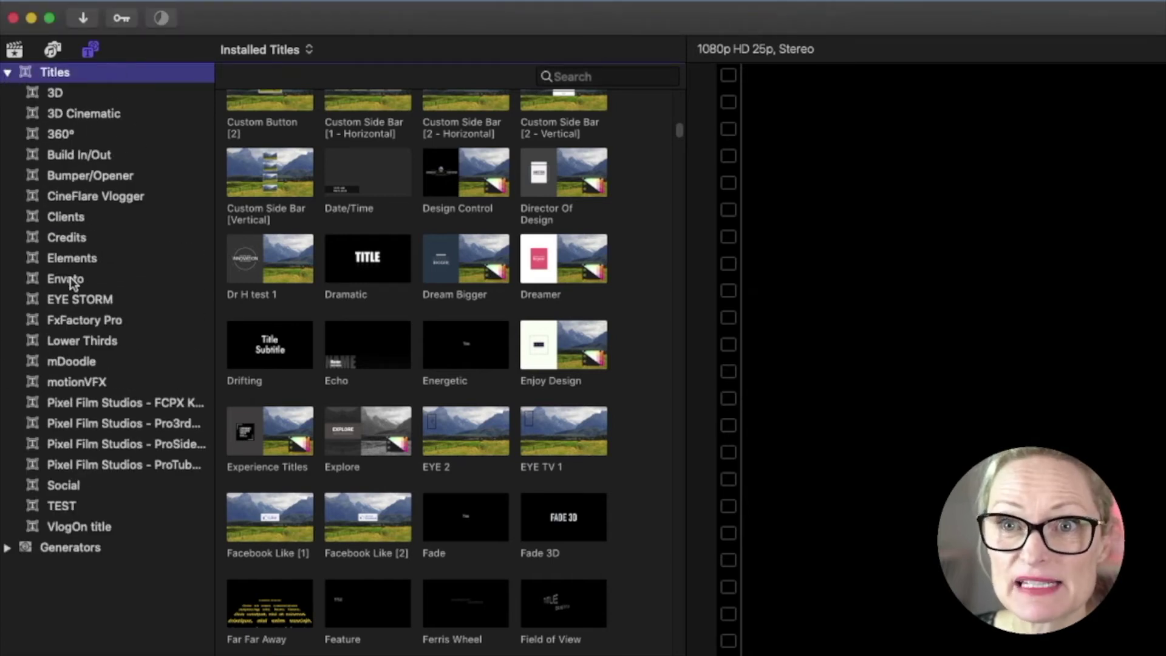
{"action": "left_click", "coordinate": [69, 279]}
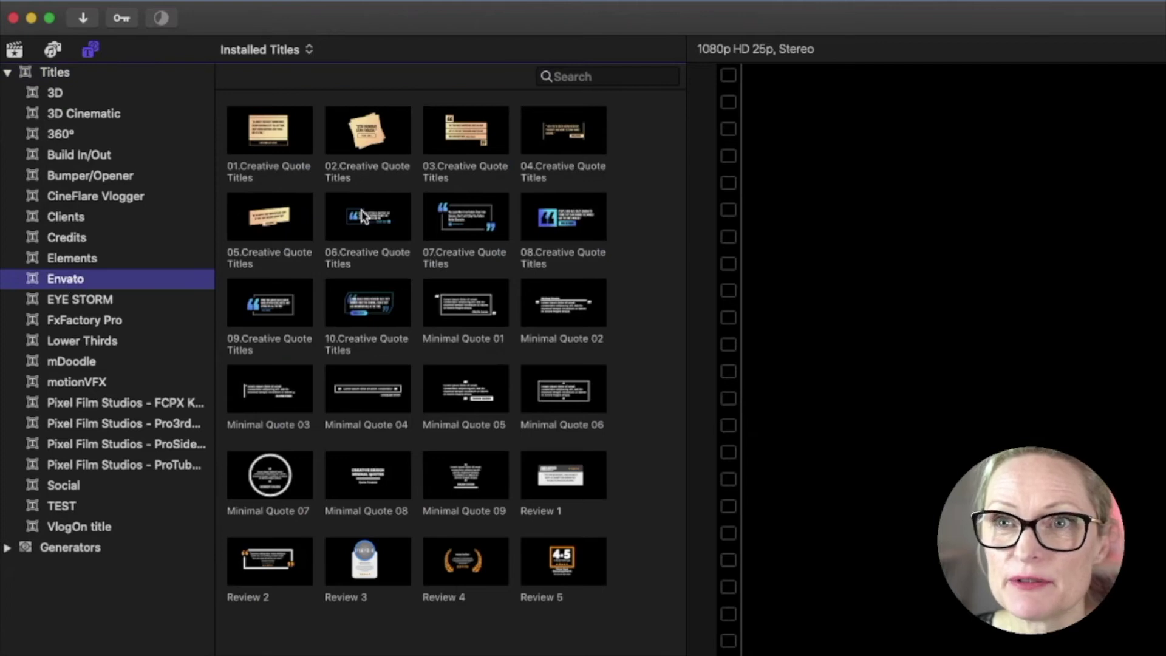
{"action": "left_click", "coordinate": [285, 318]}
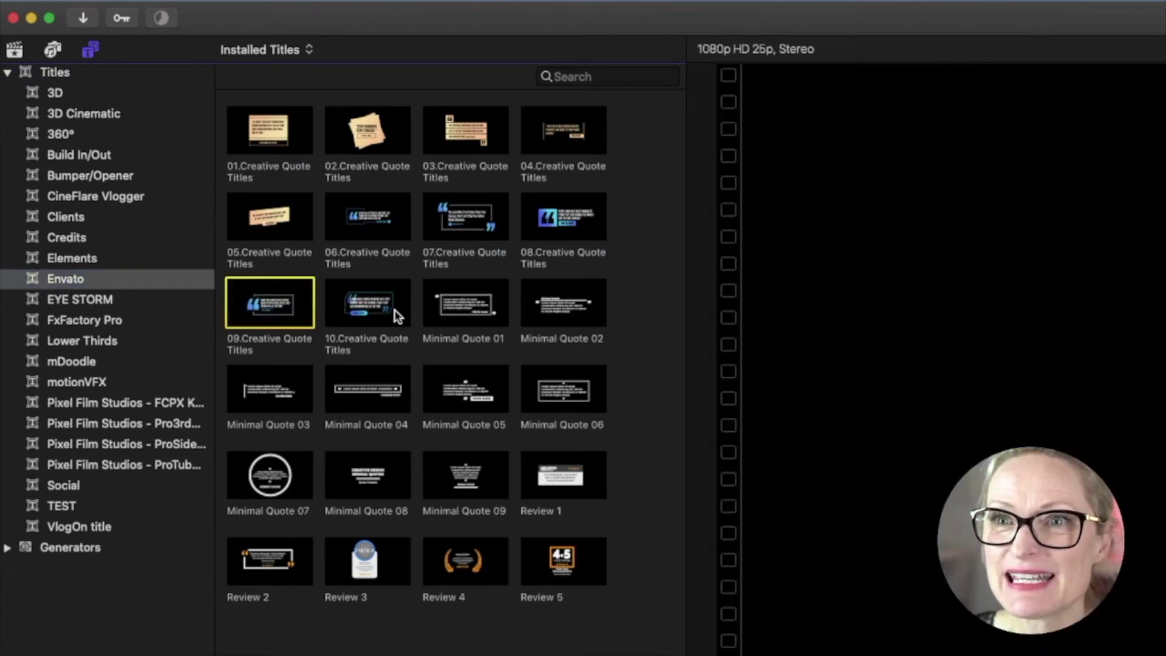
{"action": "left_click", "coordinate": [385, 305]}
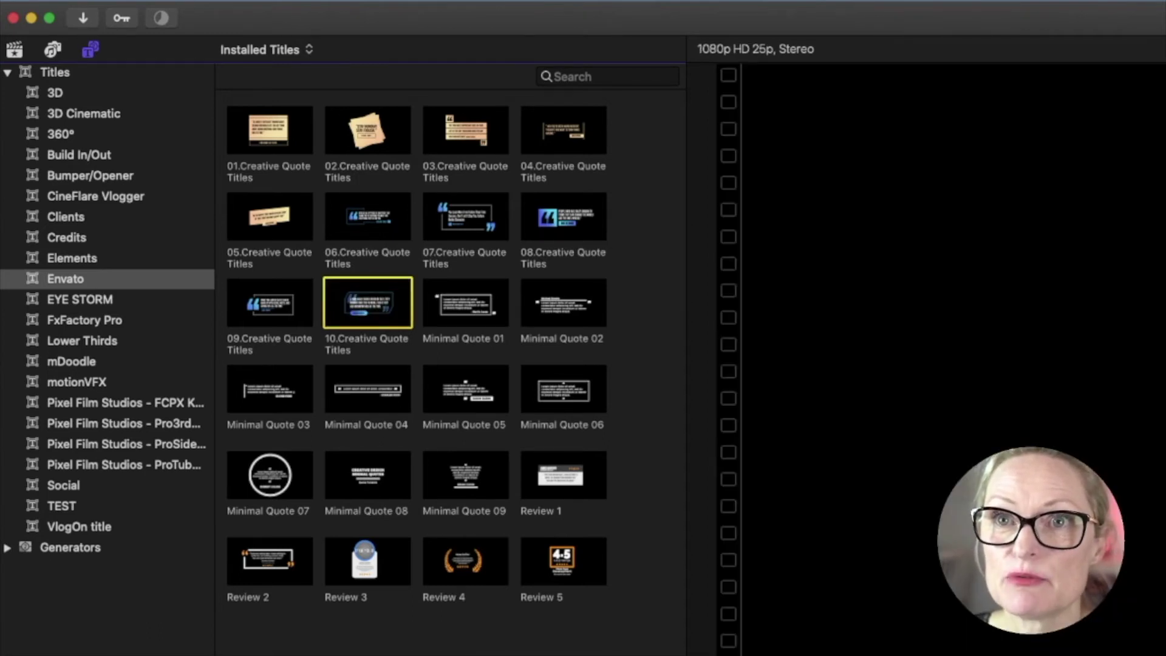
Step: Create a new project named 'Quote1'
{"action": "left_click", "coordinate": [115, 2]}
{"action": "left_click", "coordinate": [395, 1]}
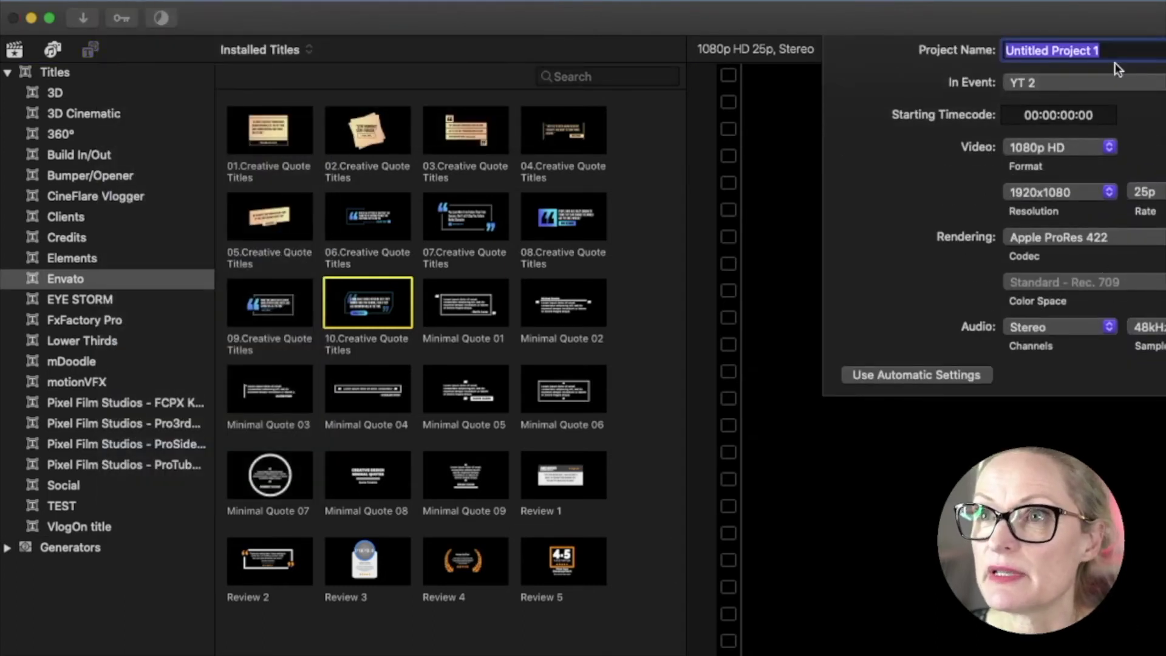
{"action": "type", "text": "Quote1"}
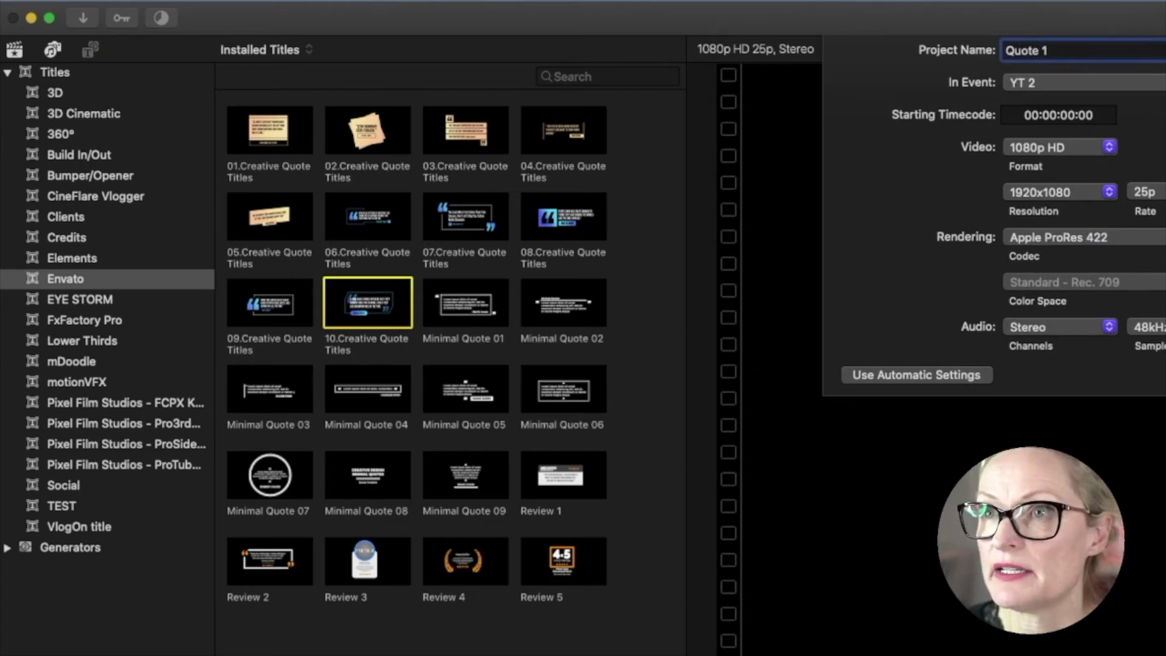
{"action": "key", "text": "Return"}
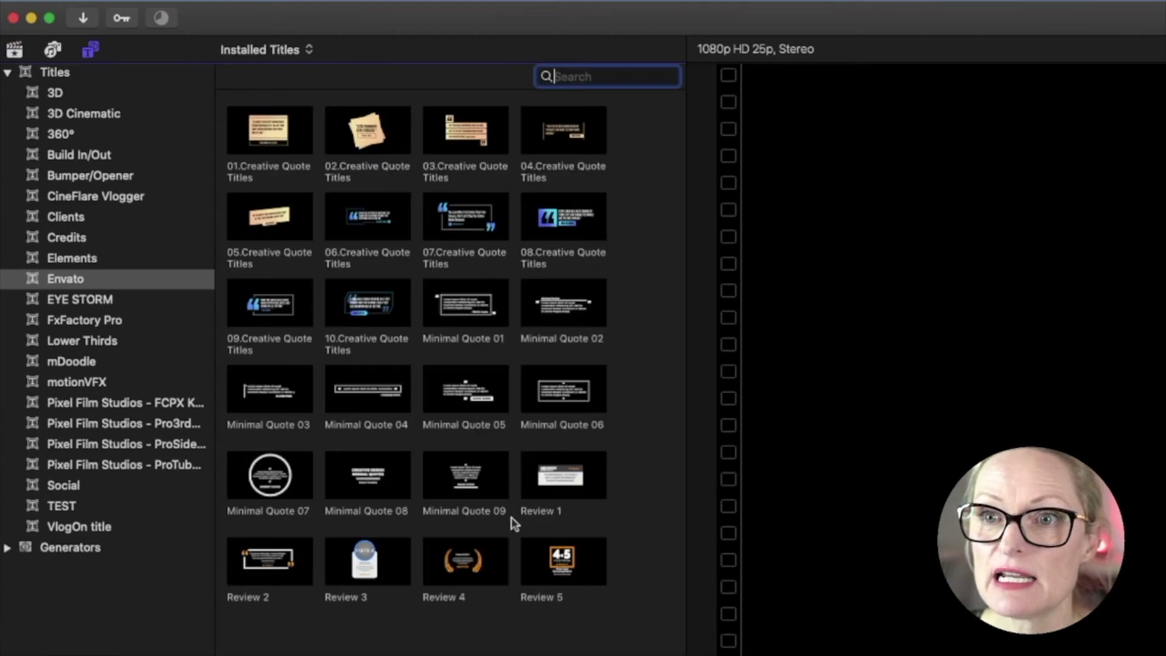
Step: Add the Pastel solid from Generators > Solids to the timeline and zoom to fit it
{"action": "left_click", "coordinate": [8, 549]}
{"action": "scroll", "coordinate": [104, 601], "scroll_direction": "down", "scroll_amount": 1}
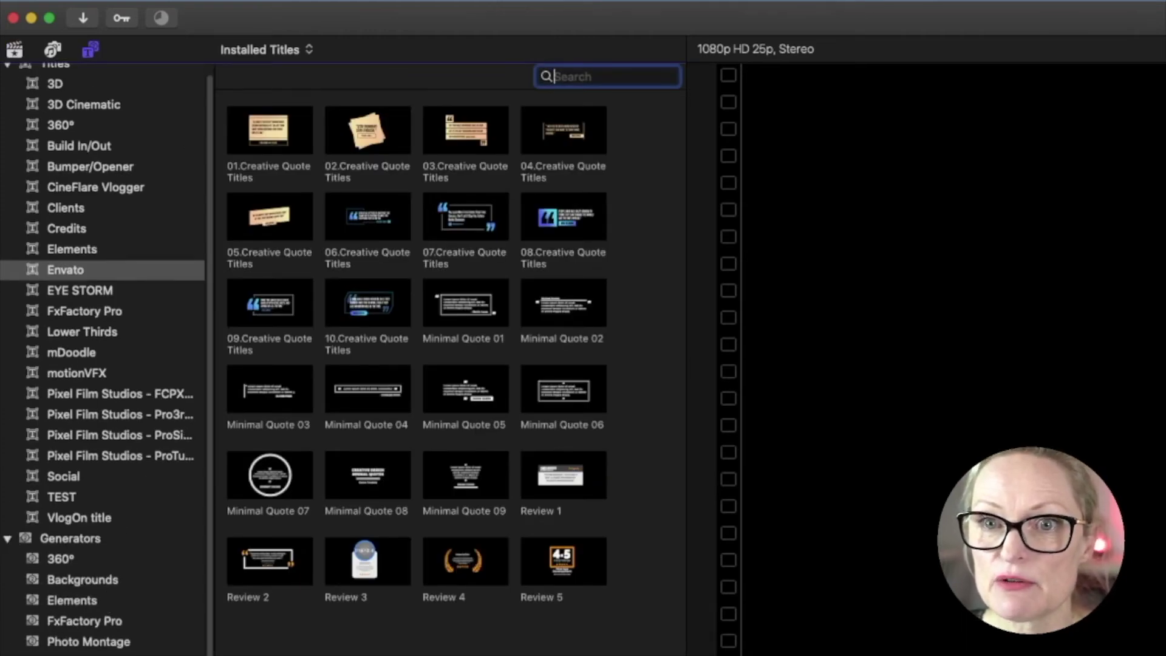
{"action": "left_click", "coordinate": [91, 653]}
{"action": "left_click_drag", "start_coordinate": [560, 155], "coordinate": [87, 525]}
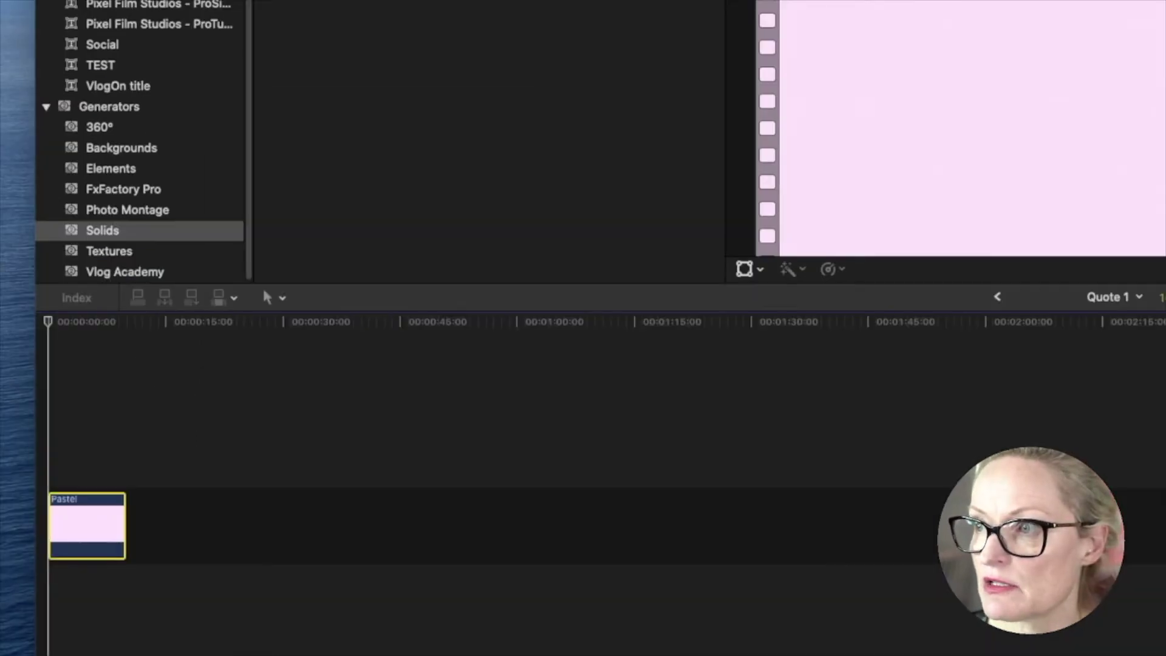
{"action": "key", "text": "shift+z"}
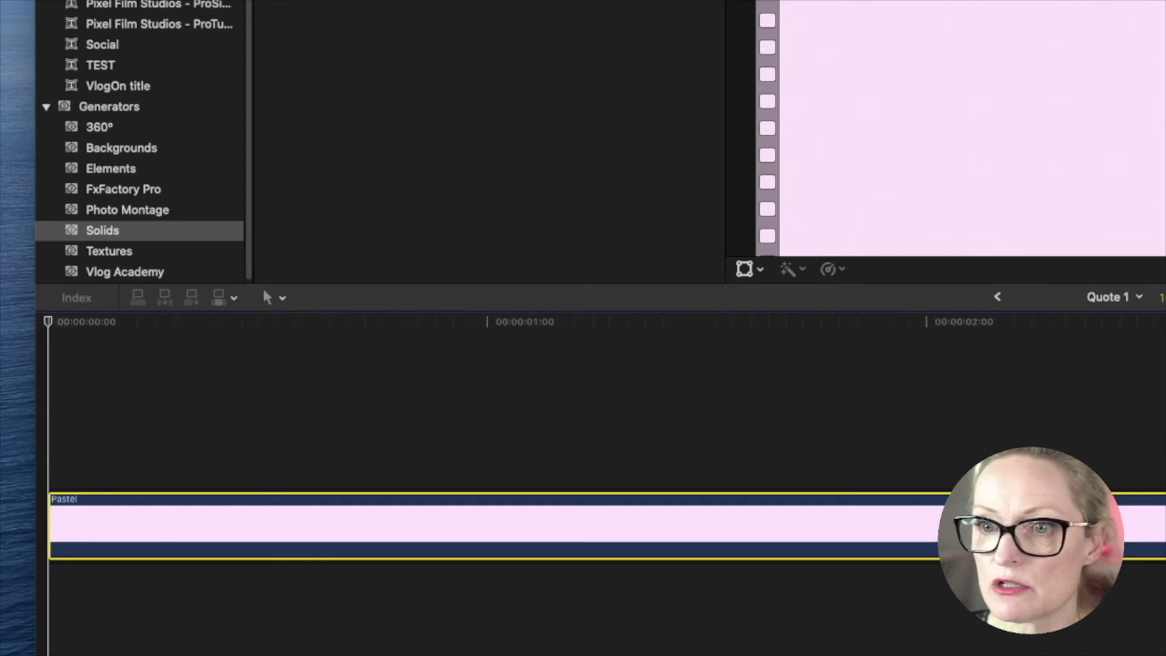
{"action": "key", "text": "super+minus"}
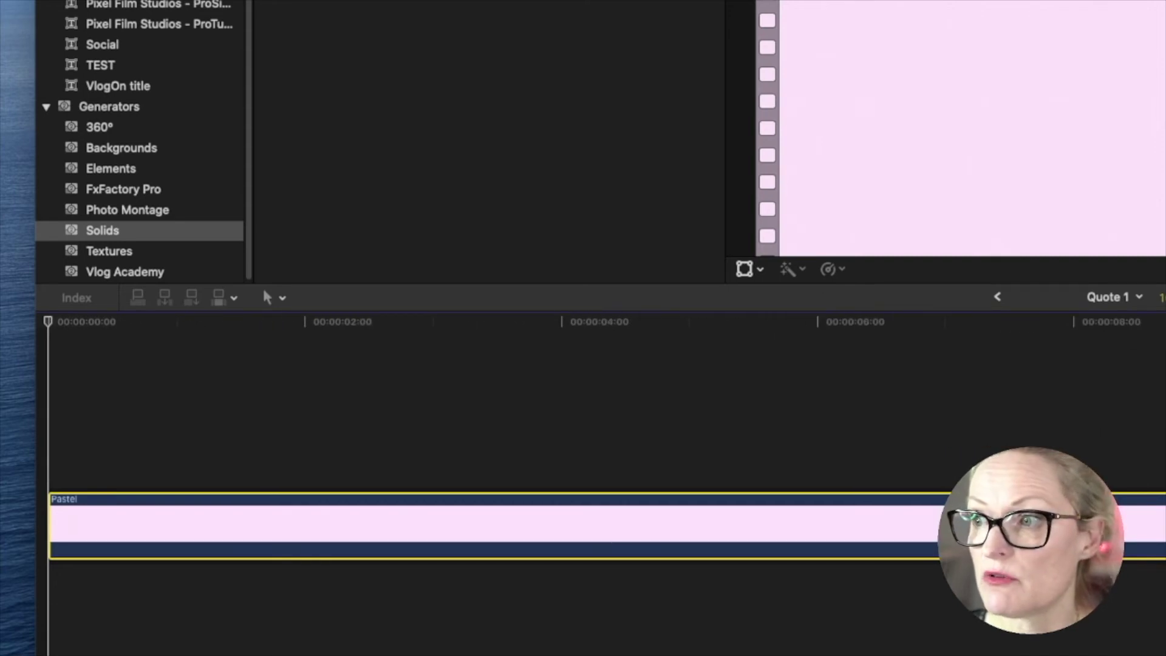
{"action": "left_click", "coordinate": [140, 393]}
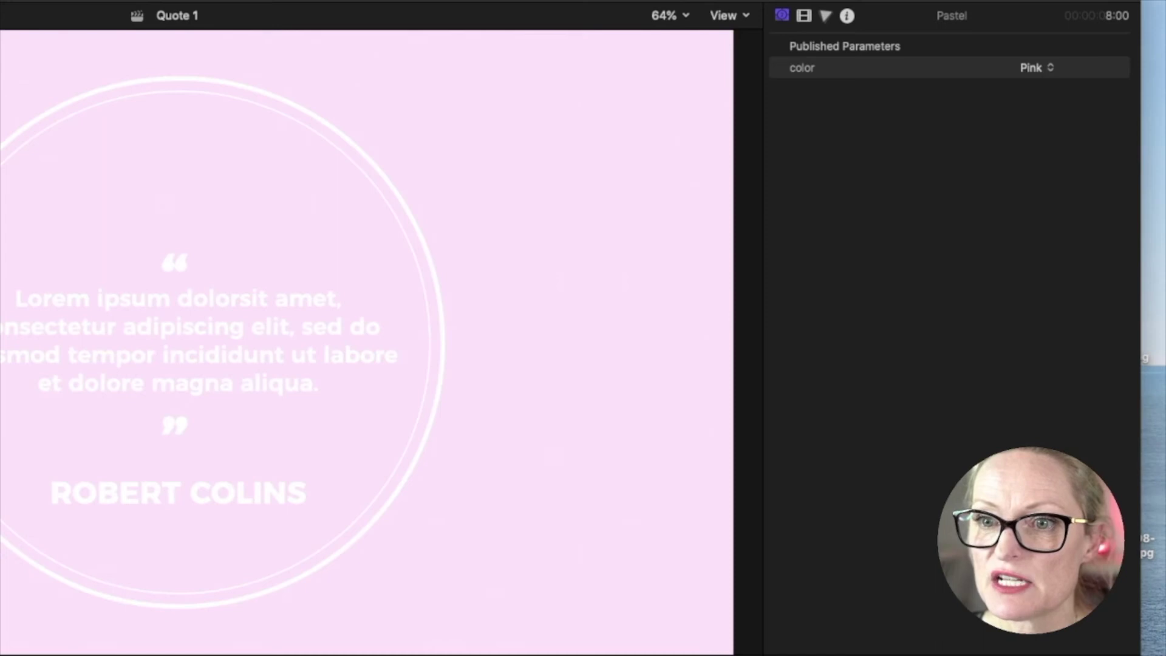
Step: On the Color Board, tint the Pastel background warm red and darken its shadows and highlights
{"action": "left_click", "coordinate": [826, 17]}
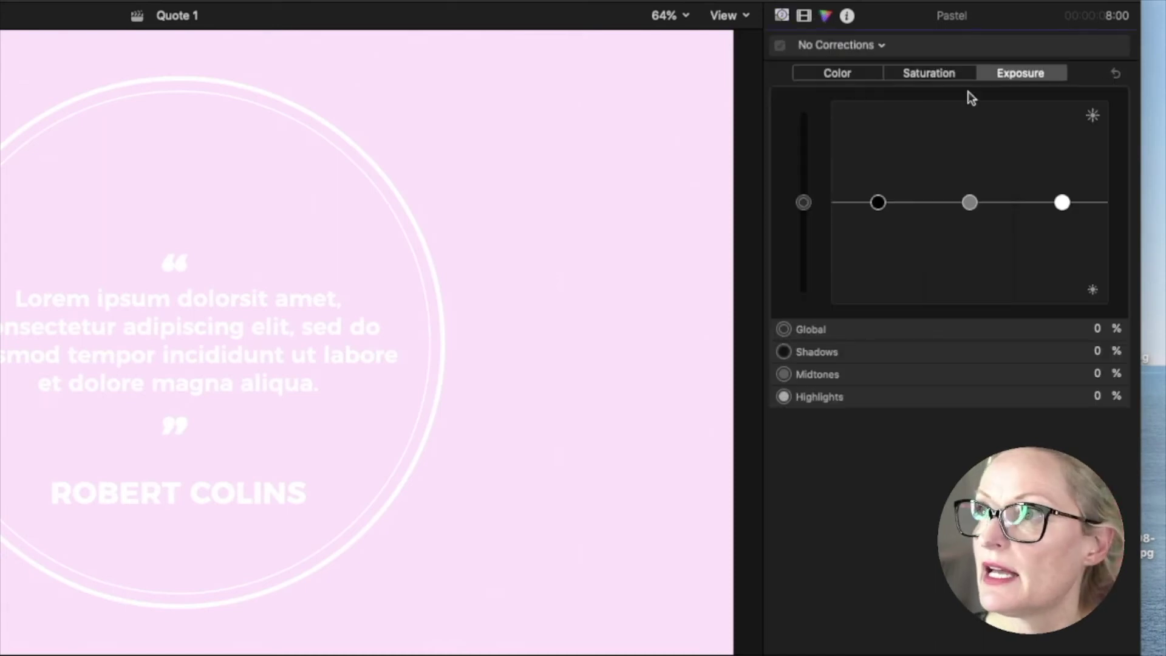
{"action": "left_click", "coordinate": [862, 74]}
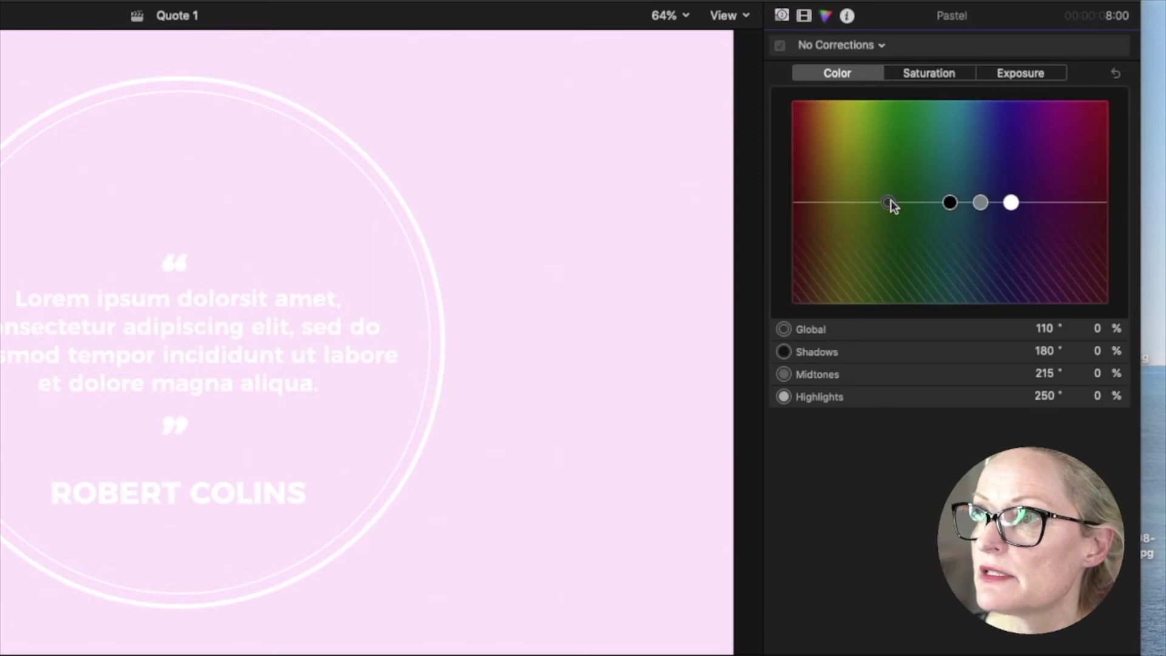
{"action": "left_click_drag", "start_coordinate": [888, 203], "coordinate": [804, 170]}
{"action": "left_click_drag", "start_coordinate": [1011, 202], "coordinate": [1015, 211]}
{"action": "left_click", "coordinate": [1050, 74]}
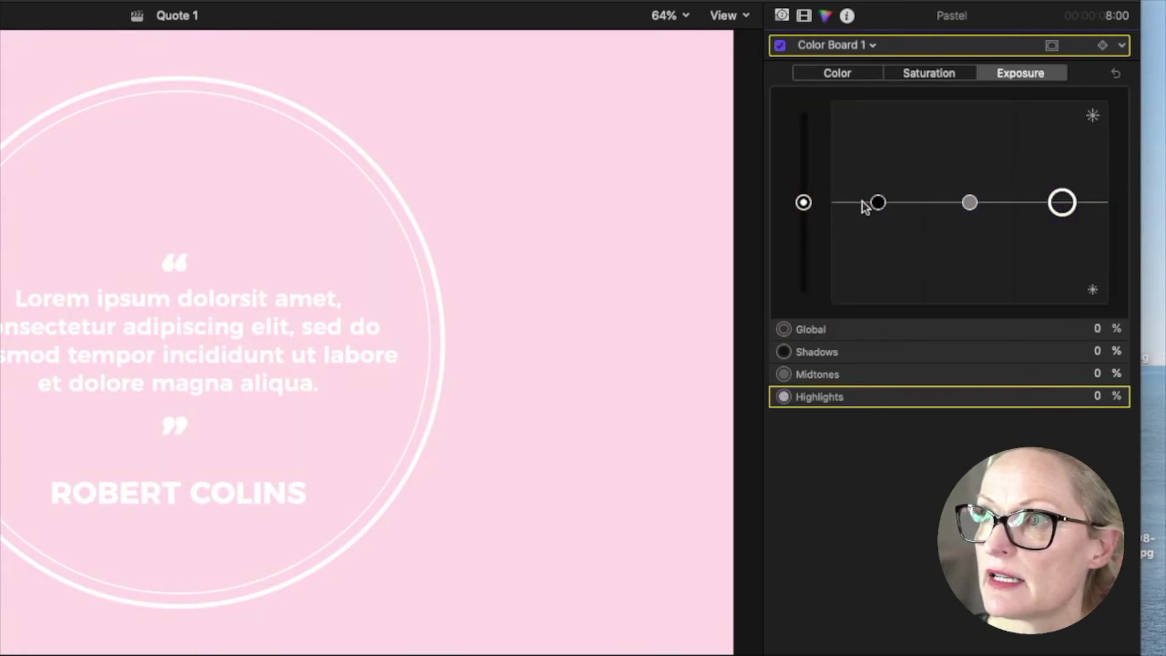
{"action": "left_click_drag", "start_coordinate": [879, 208], "coordinate": [879, 231]}
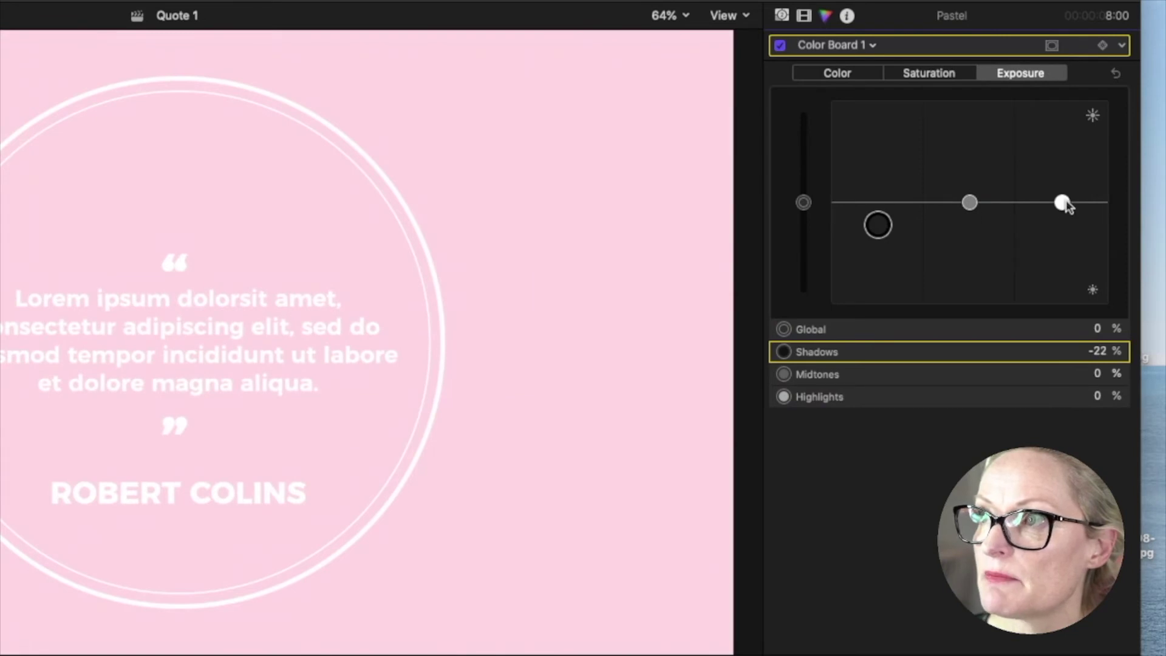
{"action": "left_click_drag", "start_coordinate": [1063, 204], "coordinate": [1088, 217]}
Step: Restore the highlights exposure and set the highlights colour to 269° at -13%
{"action": "left_click", "coordinate": [853, 73]}
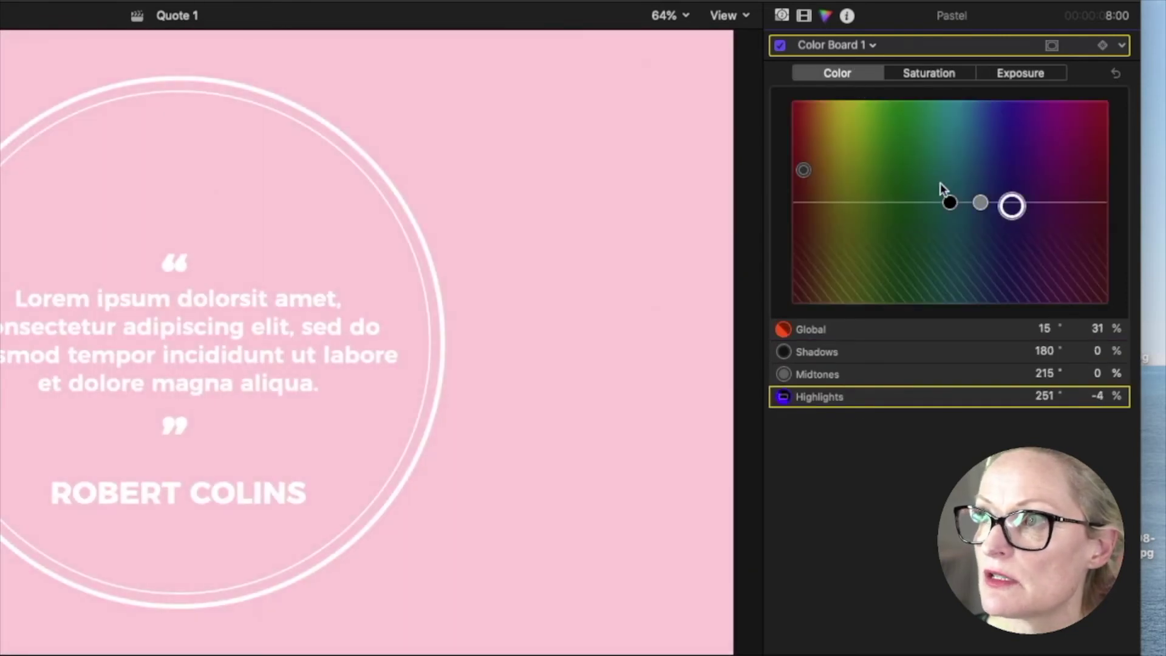
{"action": "mouse_move", "coordinate": [1008, 218]}
{"action": "left_mouse_down"}
{"action": "mouse_move", "coordinate": [1008, 162]}
{"action": "mouse_move", "coordinate": [815, 97]}
{"action": "mouse_move", "coordinate": [1007, 171]}
{"action": "mouse_move", "coordinate": [1034, 200]}
{"action": "mouse_move", "coordinate": [1025, 212]}
{"action": "left_mouse_up"}
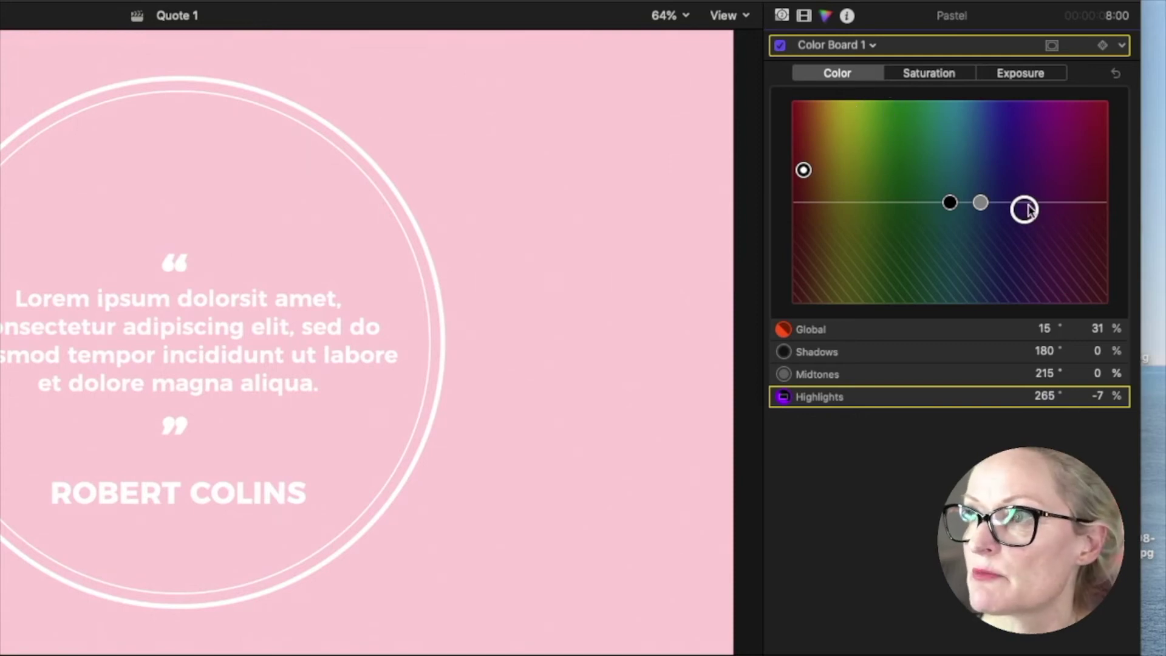
{"action": "left_click_drag", "start_coordinate": [1028, 210], "coordinate": [1031, 215]}
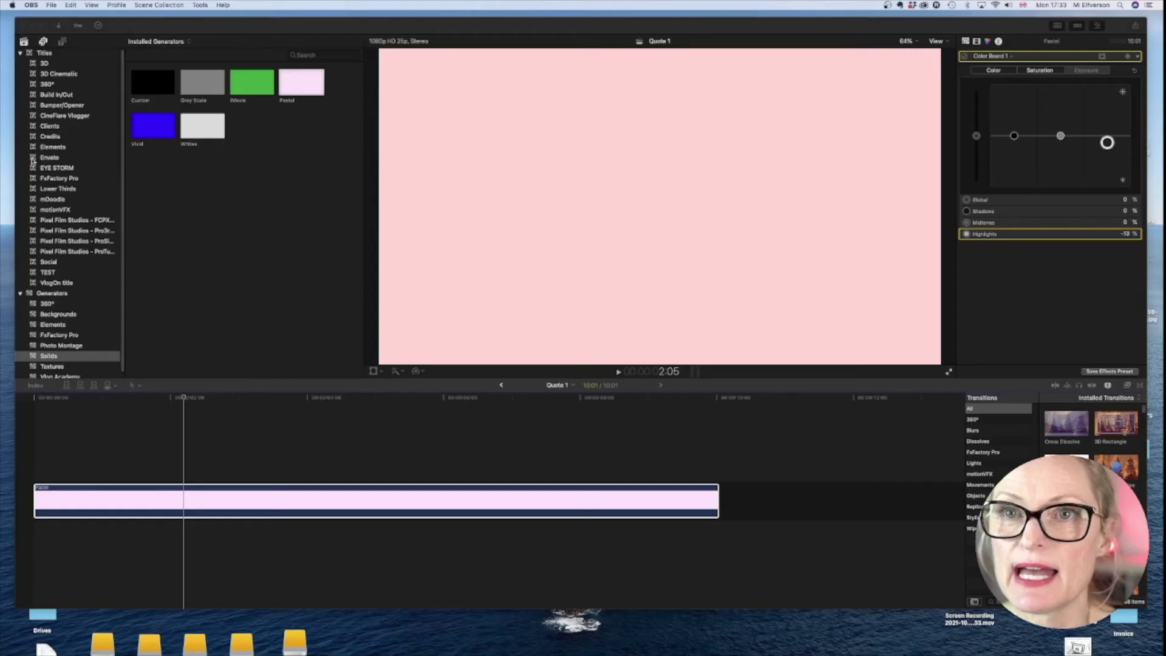
Step: Place the Minimal Quote 07 title at the timeline start above the Pastel background and preview it
{"action": "left_click", "coordinate": [48, 159]}
{"action": "left_click", "coordinate": [50, 159]}
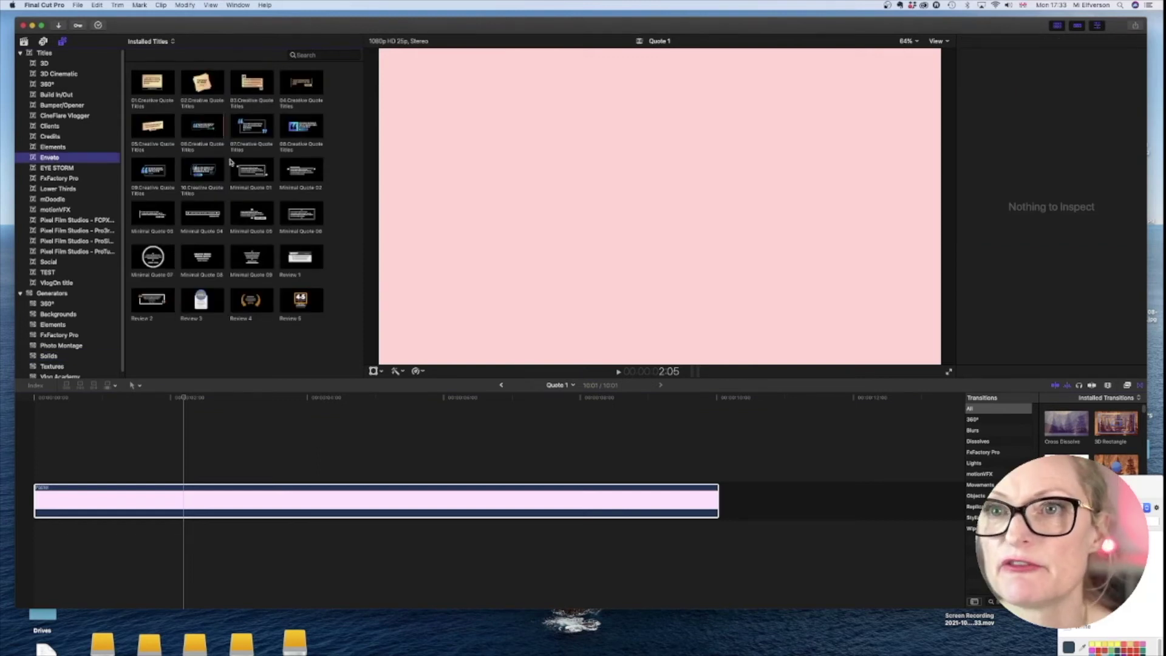
{"action": "left_click", "coordinate": [164, 251]}
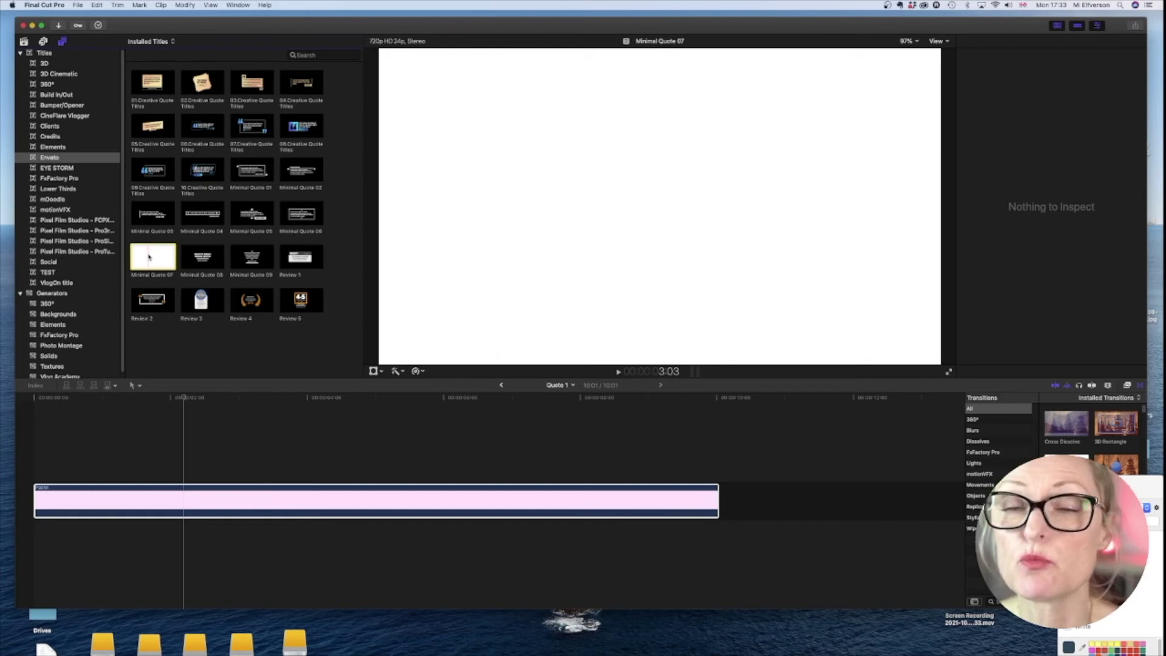
{"action": "left_click_drag", "start_coordinate": [151, 258], "coordinate": [60, 472]}
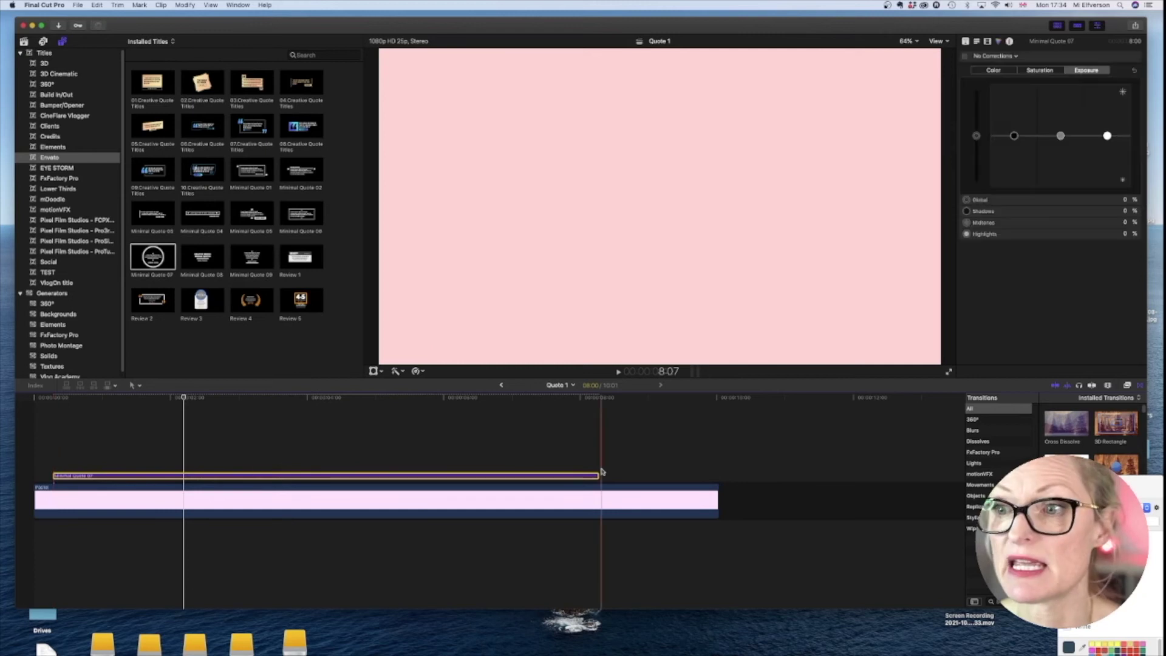
{"action": "left_click_drag", "start_coordinate": [292, 475], "coordinate": [274, 475]}
{"action": "key", "text": "space"}
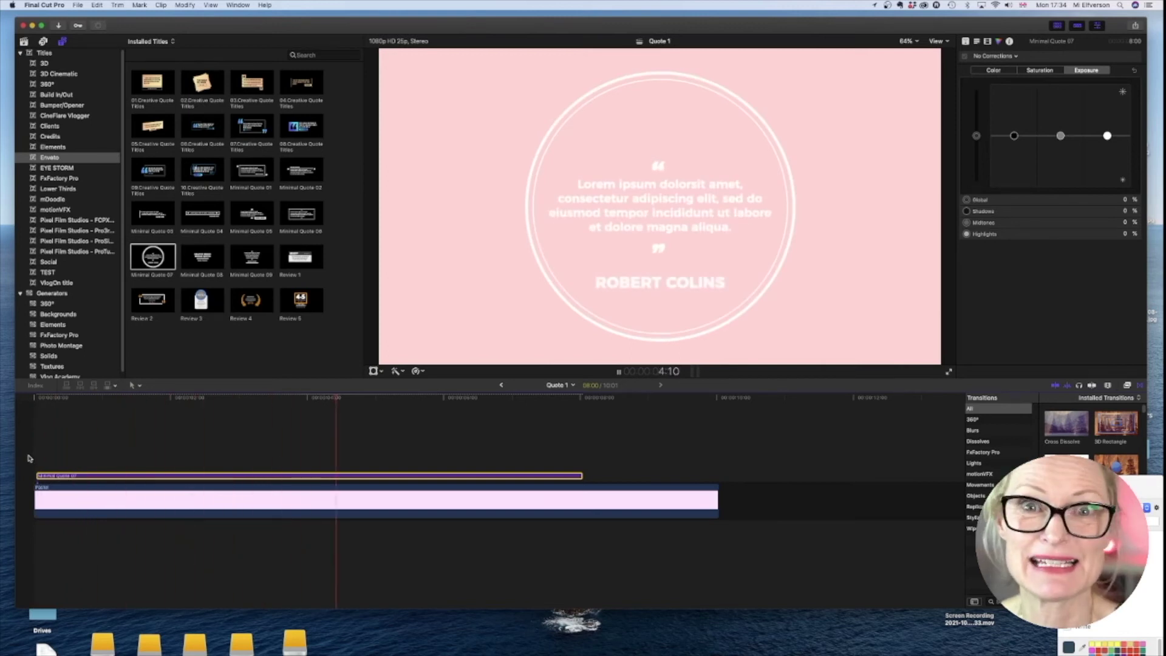
{"action": "key", "text": "space"}
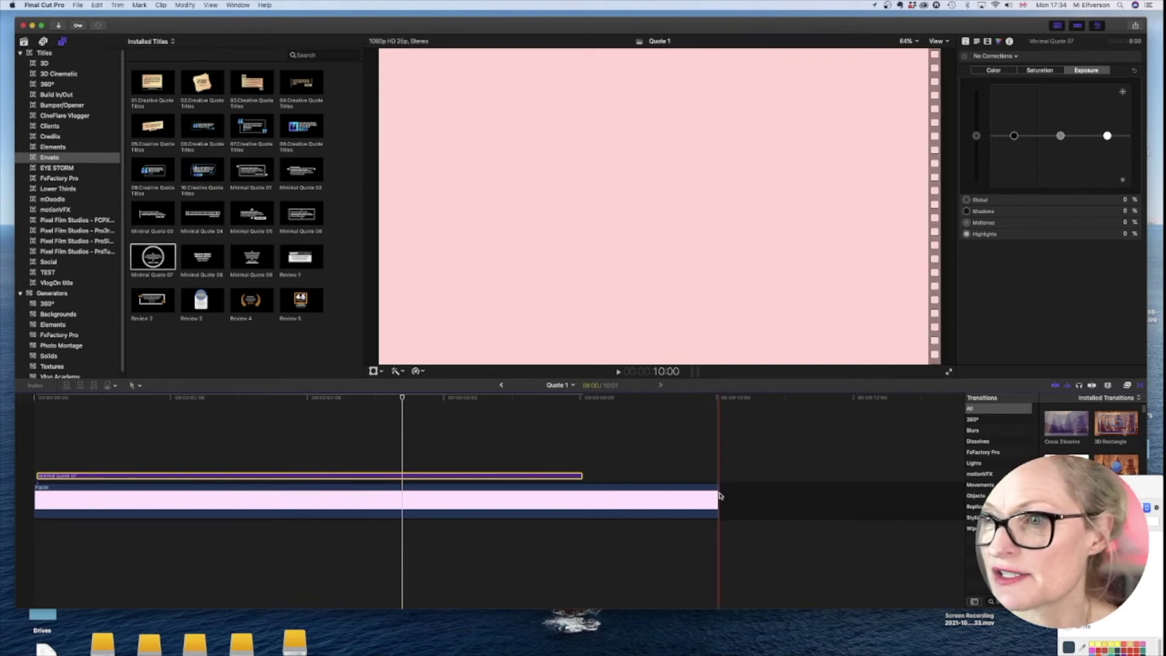
Step: Trim the Pastel background to end with the title at about 8 seconds, with snapping on
{"action": "left_click_drag", "start_coordinate": [716, 493], "coordinate": [582, 493]}
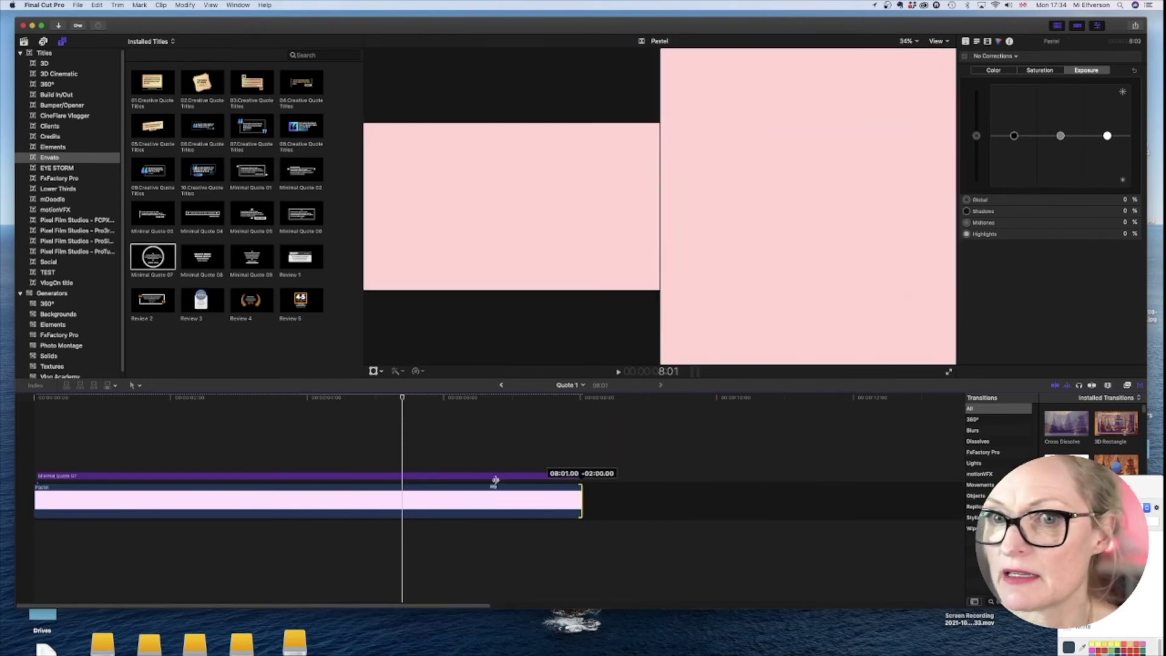
{"action": "left_click", "coordinate": [425, 478]}
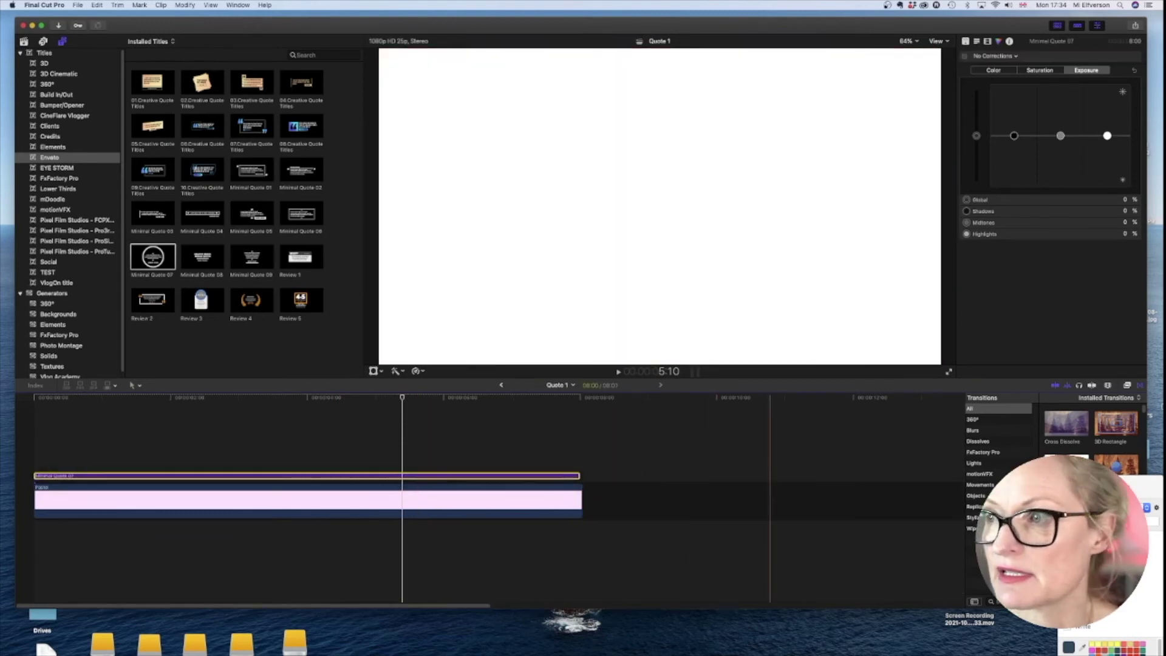
{"action": "left_click", "coordinate": [1092, 386]}
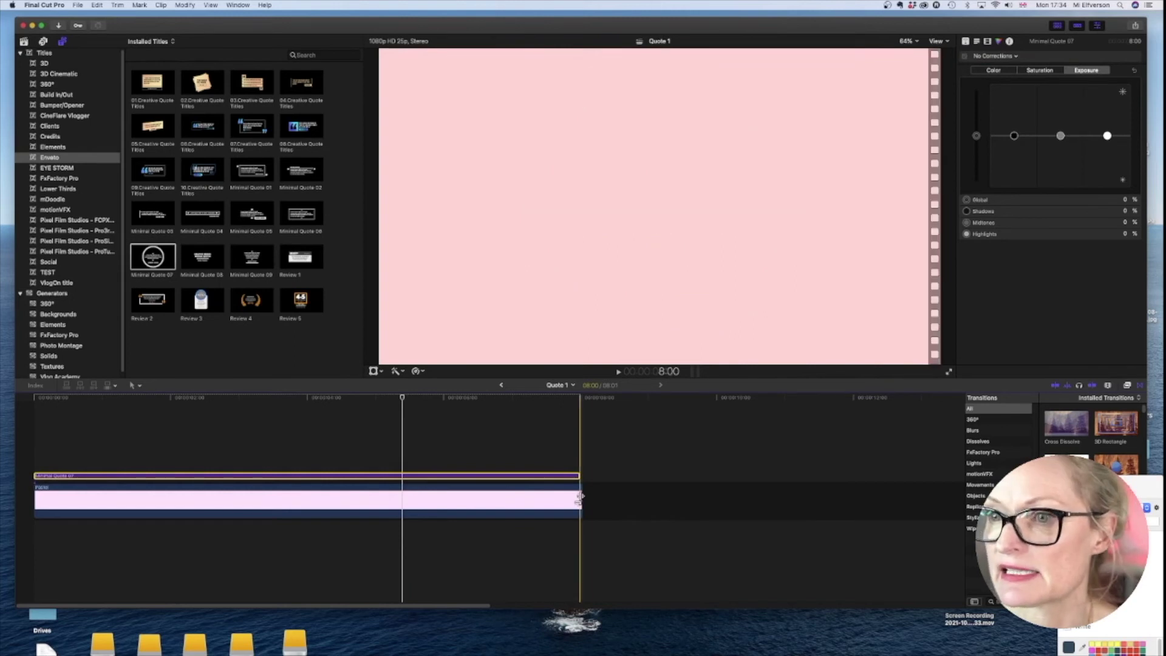
{"action": "left_click", "coordinate": [579, 499]}
Step: Select the quote title clip and replace its placeholder text with 'Be Happy.'
{"action": "left_click", "coordinate": [276, 398]}
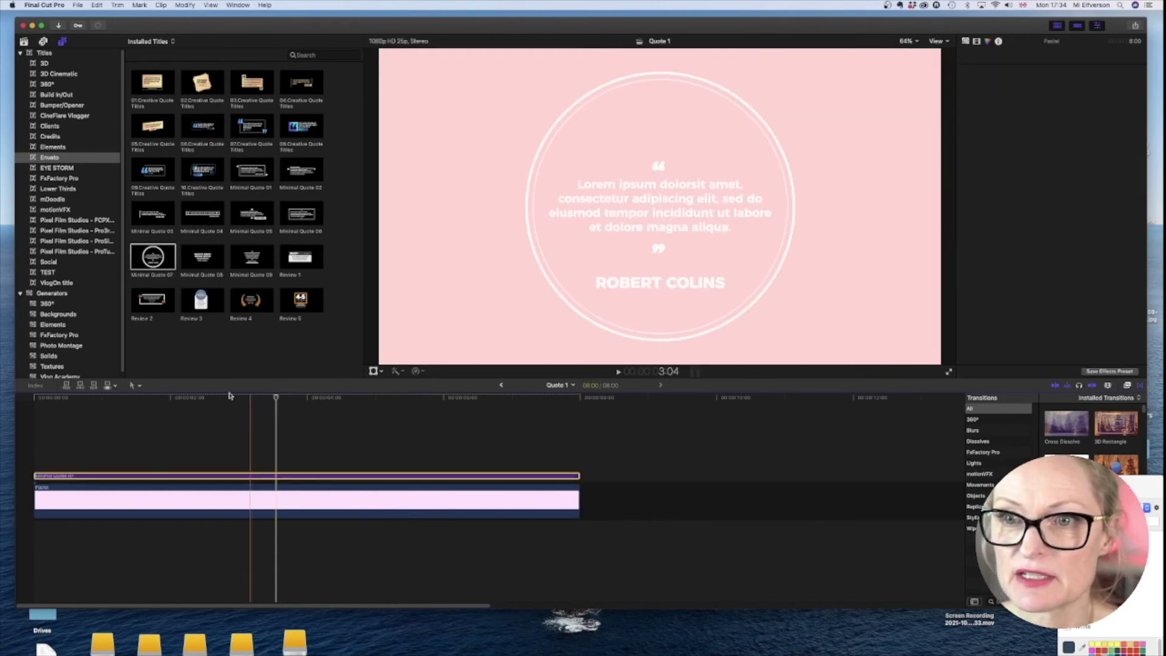
{"action": "key", "text": "super+6"}
{"action": "left_click", "coordinate": [246, 398]}
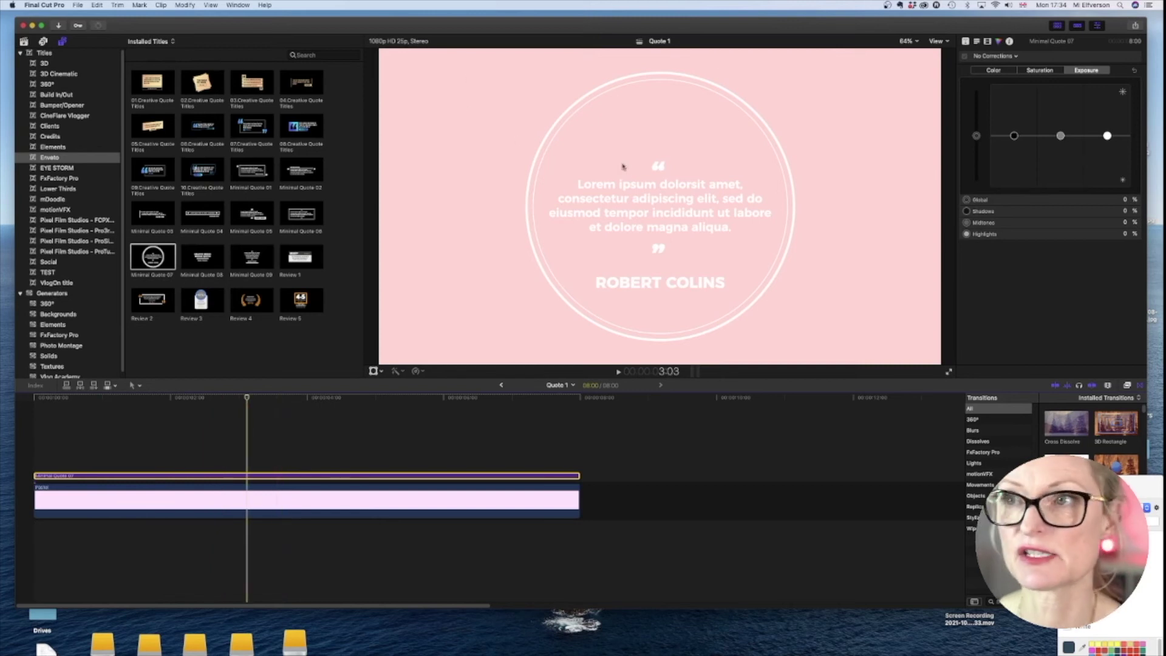
{"action": "left_click", "coordinate": [657, 214]}
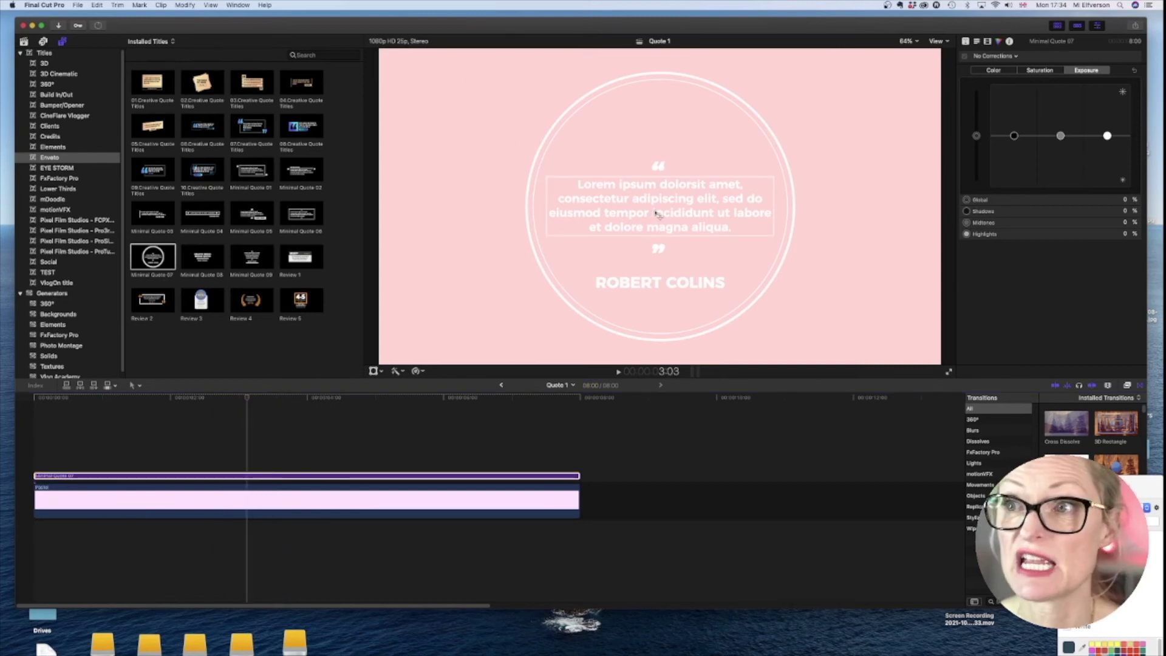
{"action": "double_click", "coordinate": [655, 213]}
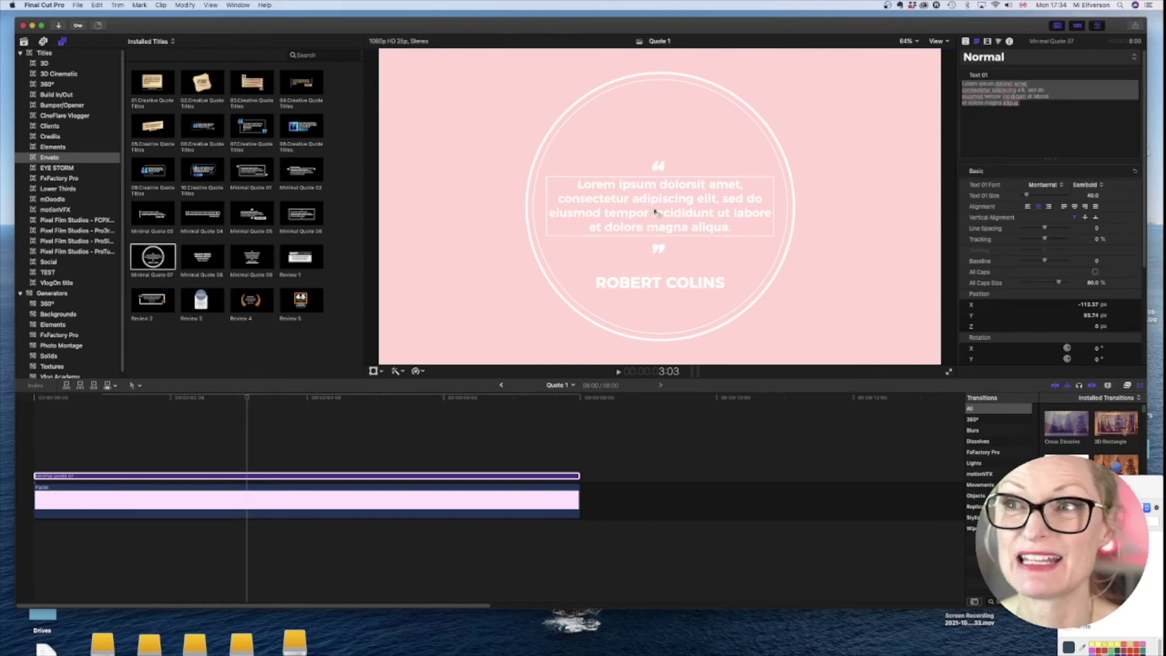
{"action": "left_click", "coordinate": [966, 41]}
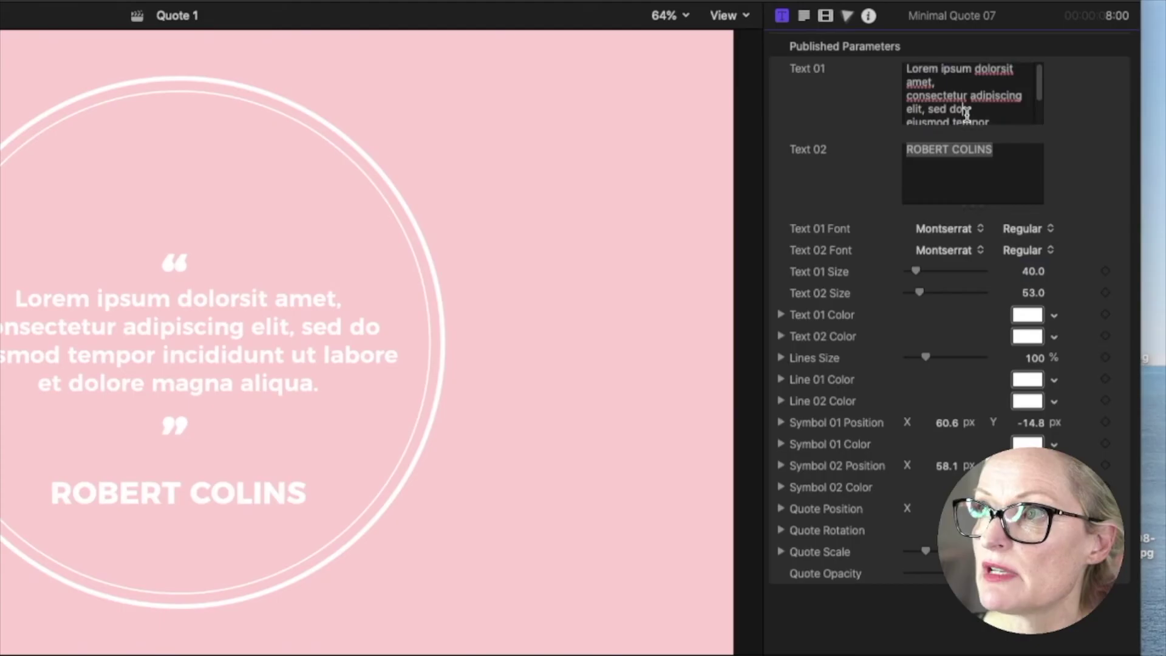
{"action": "key", "text": "super+a"}
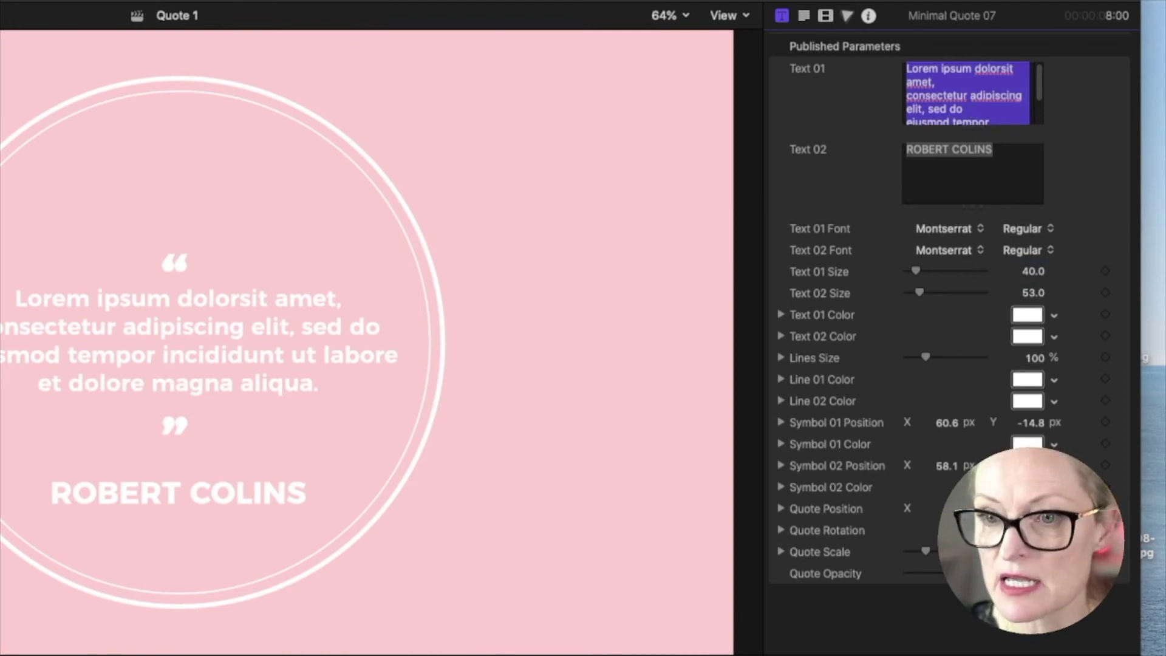
{"action": "type", "text": "Be Happ"}
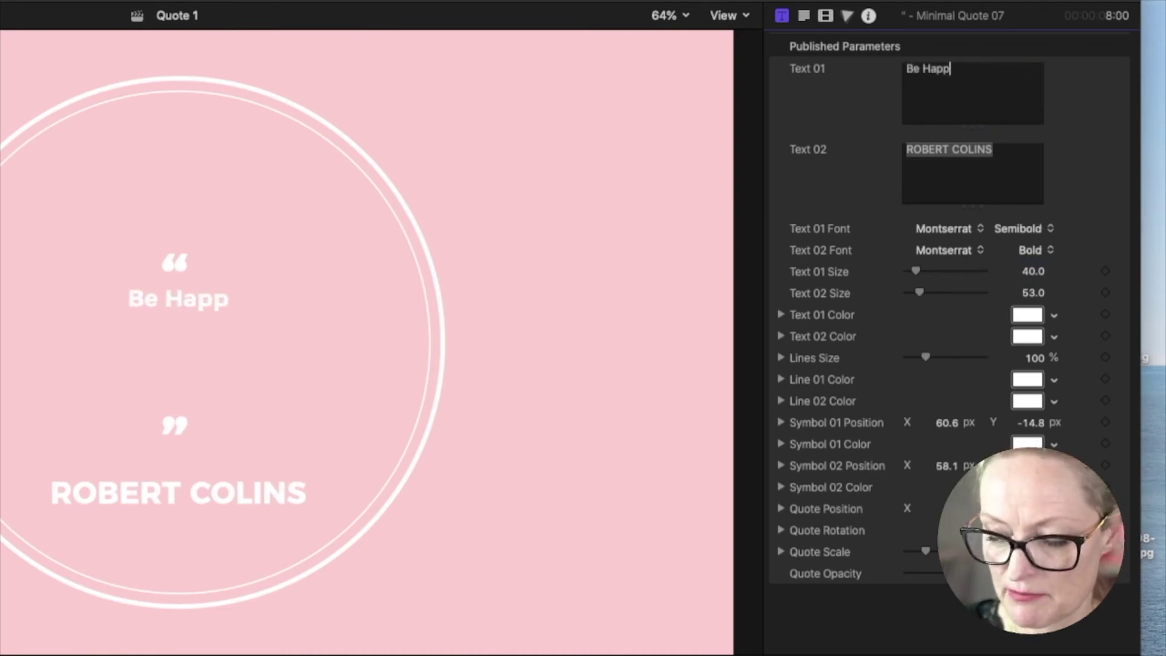
{"action": "type", "text": "y."}
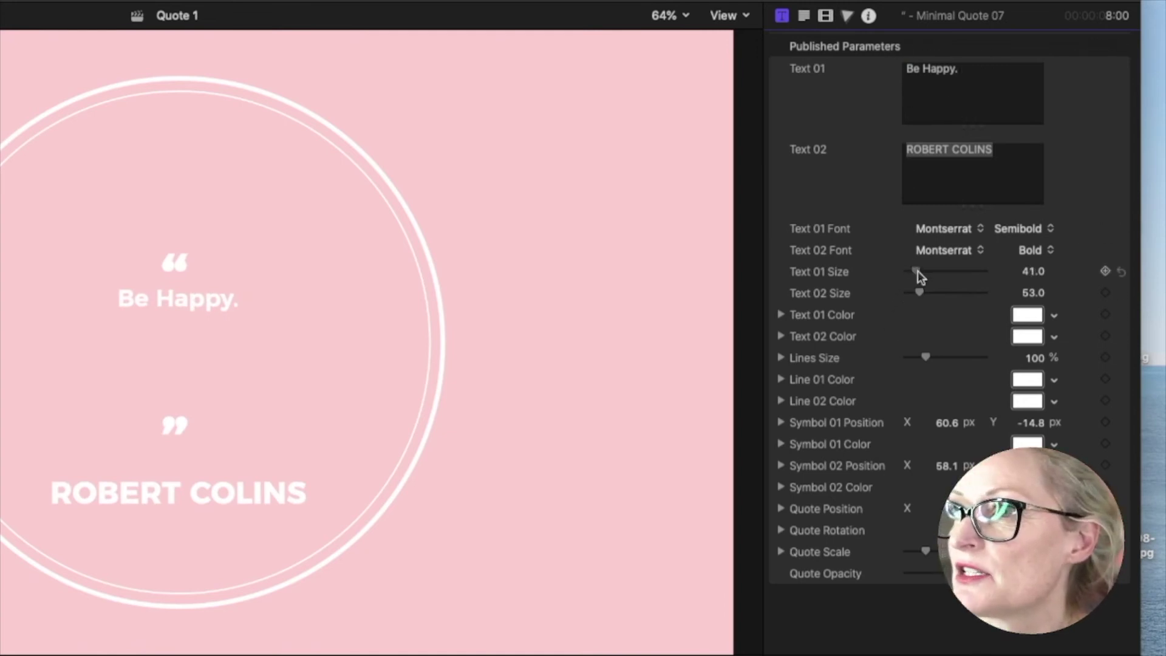
Step: Set 'Be Happy.' to size 100 in Avenir Heavy and reposition it on the canvas
{"action": "left_click_drag", "start_coordinate": [917, 271], "coordinate": [933, 273]}
{"action": "left_click_drag", "start_coordinate": [224, 294], "coordinate": [220, 349]}
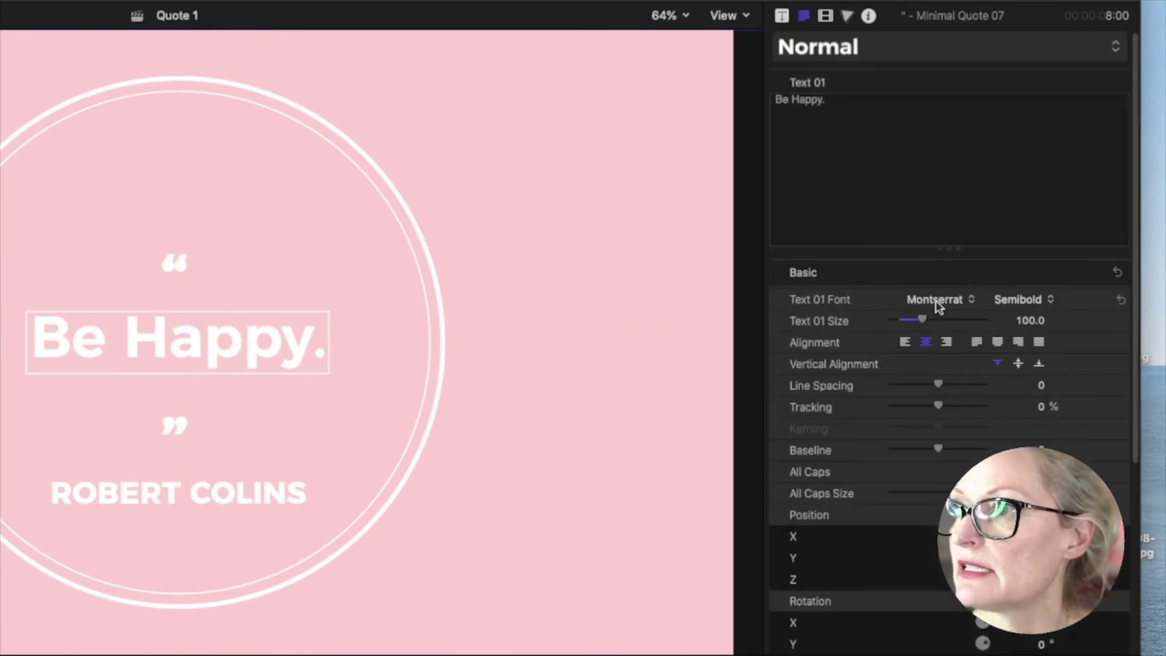
{"action": "left_click", "coordinate": [938, 302]}
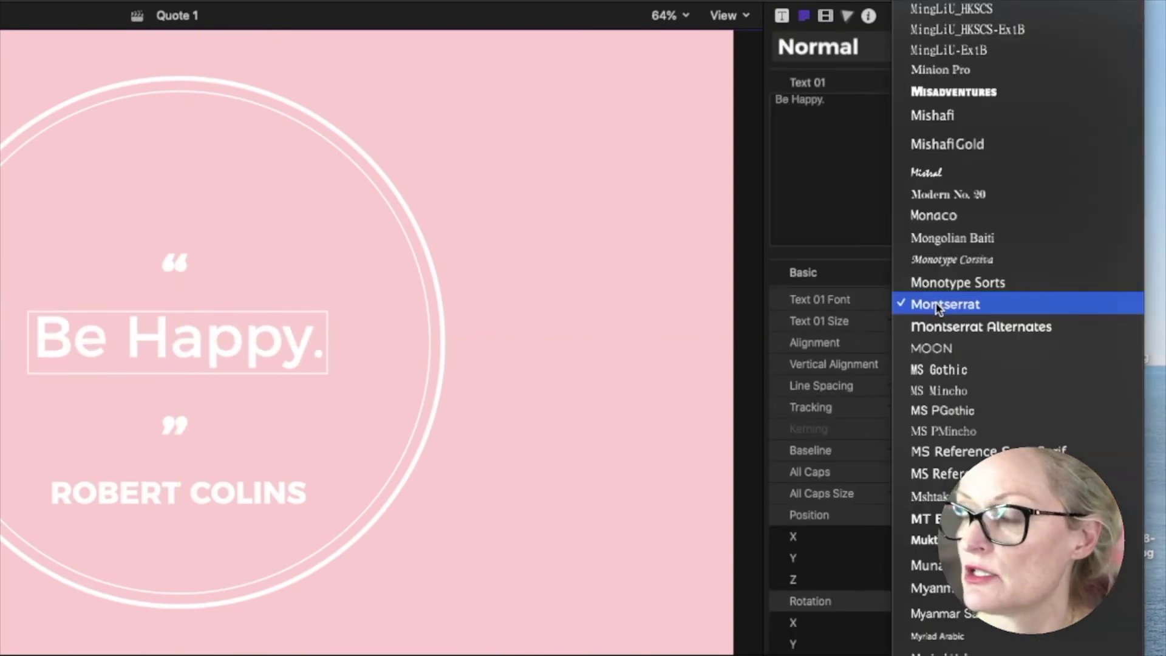
{"action": "scroll", "coordinate": [939, 308], "scroll_direction": "up", "scroll_amount": 15}
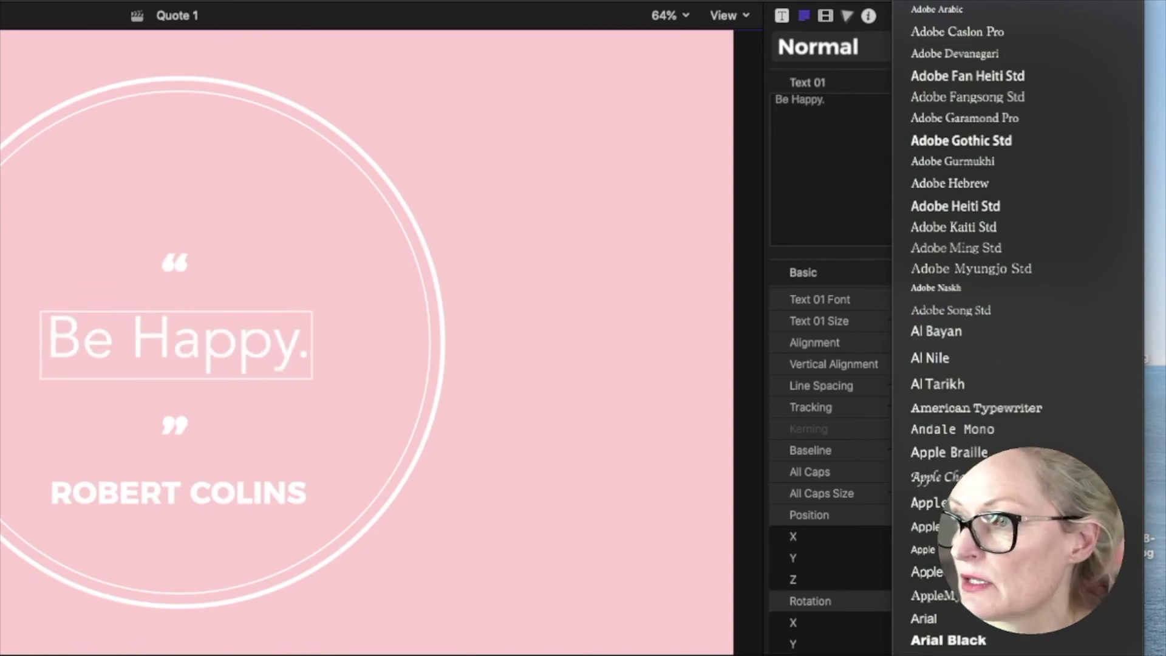
{"action": "key", "text": "Escape"}
{"action": "left_click", "coordinate": [1035, 298]}
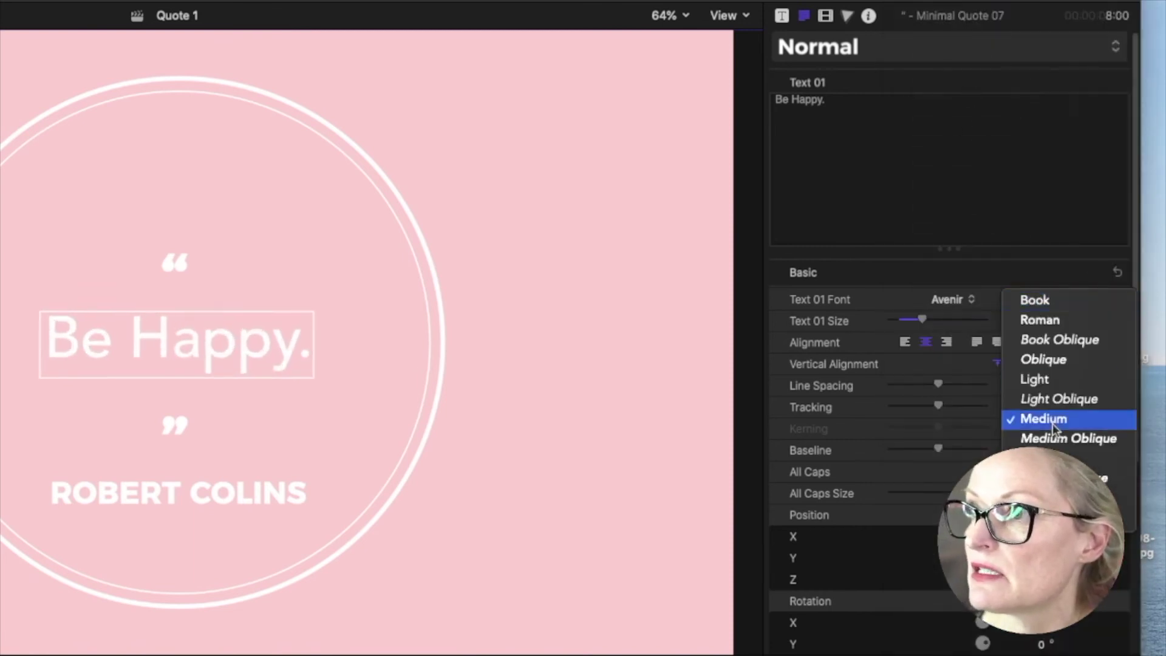
{"action": "left_click", "coordinate": [1057, 458]}
{"action": "left_click_drag", "start_coordinate": [220, 329], "coordinate": [216, 331]}
{"action": "left_click_drag", "start_coordinate": [134, 381], "coordinate": [135, 381]}
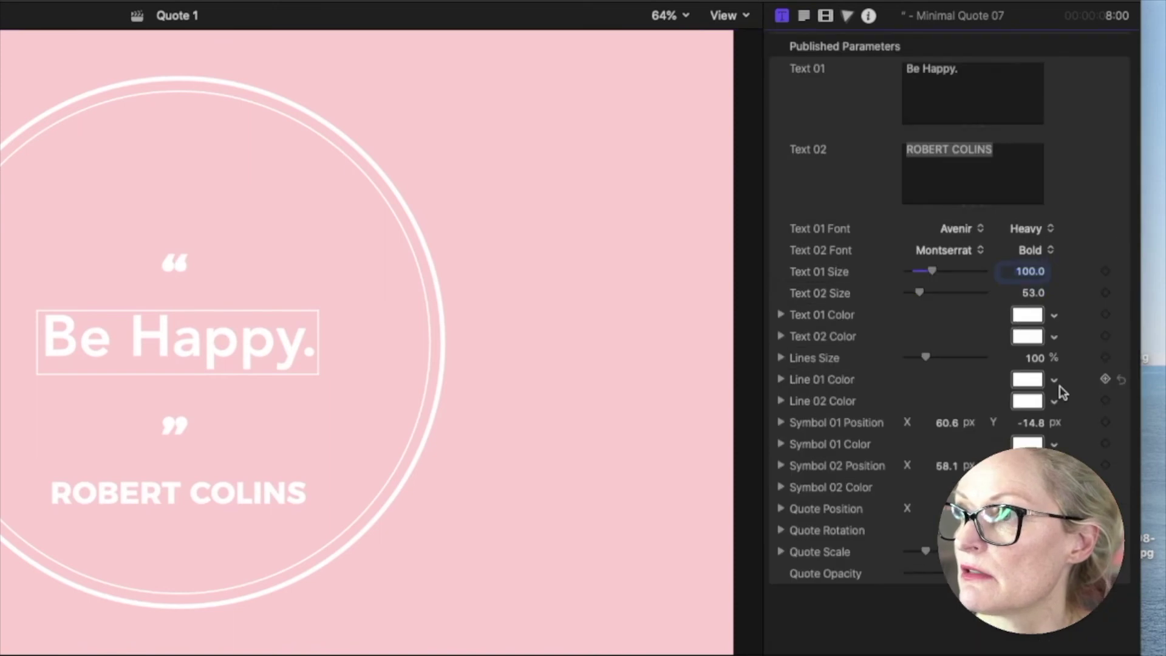
Step: Color the author name orange and both circle lines blue-grey, then nudge the quote mark and name up
{"action": "left_click", "coordinate": [781, 15]}
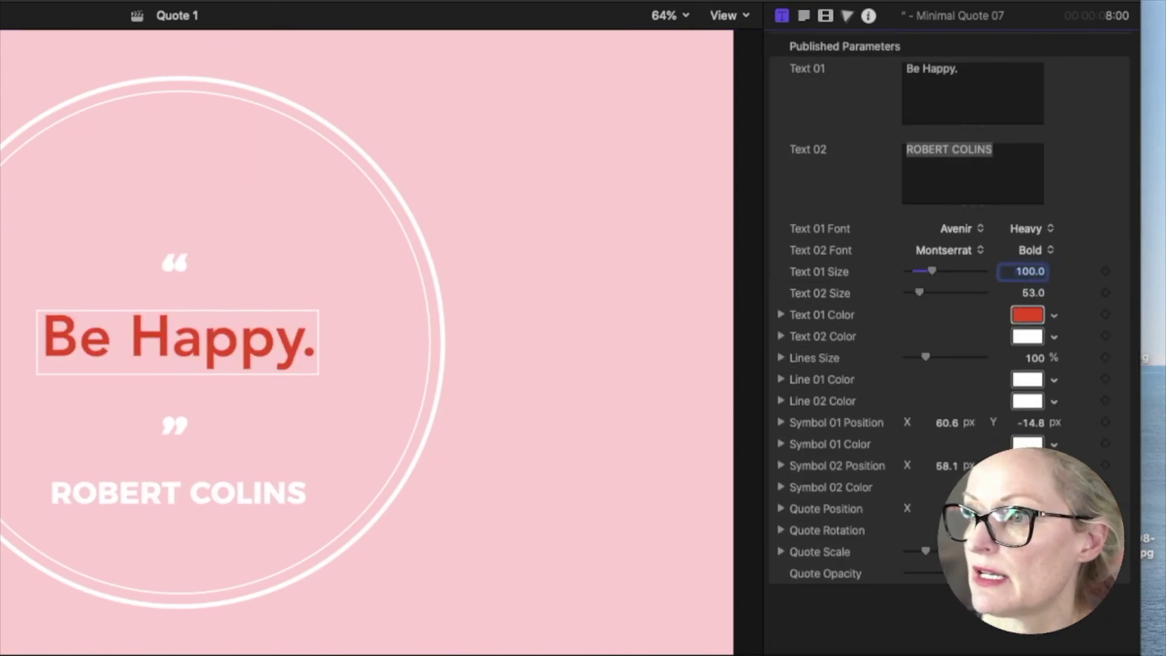
{"action": "left_click", "coordinate": [1026, 336]}
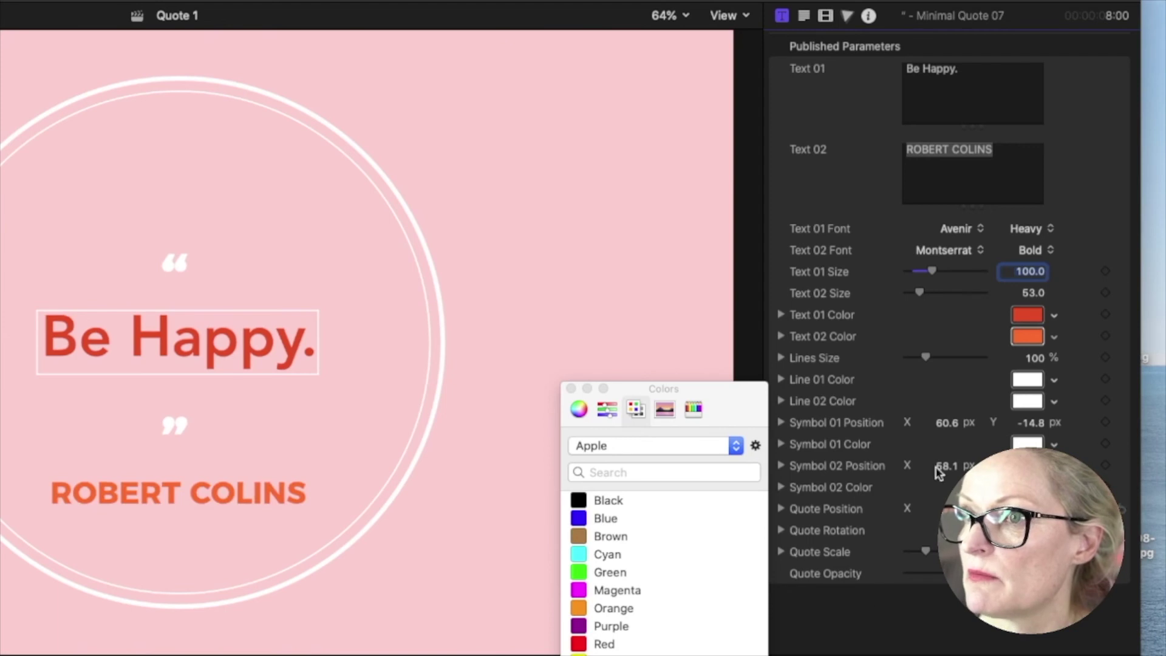
{"action": "left_click", "coordinate": [1027, 379]}
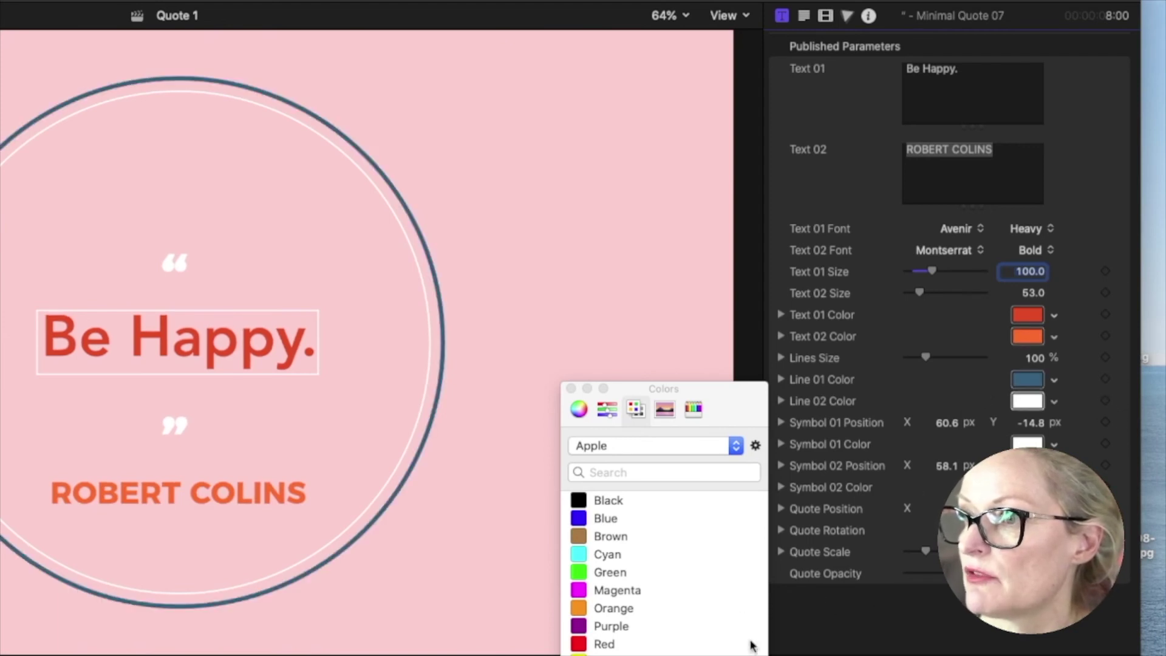
{"action": "left_click", "coordinate": [1026, 401]}
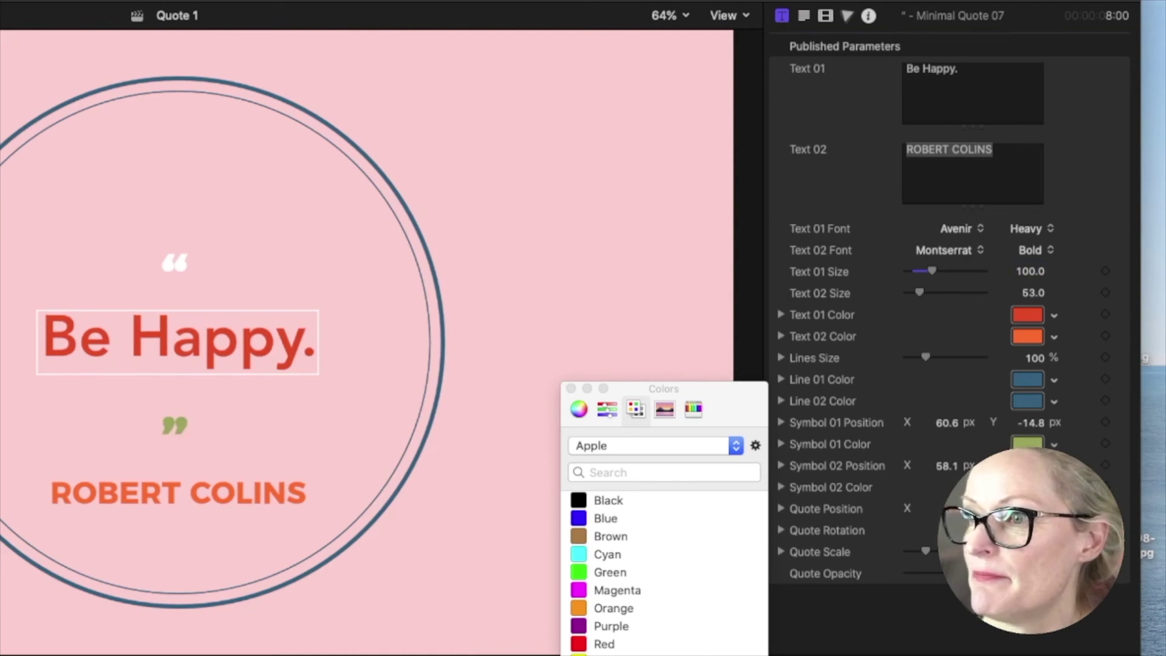
{"action": "left_click_drag", "start_coordinate": [175, 262], "coordinate": [176, 270]}
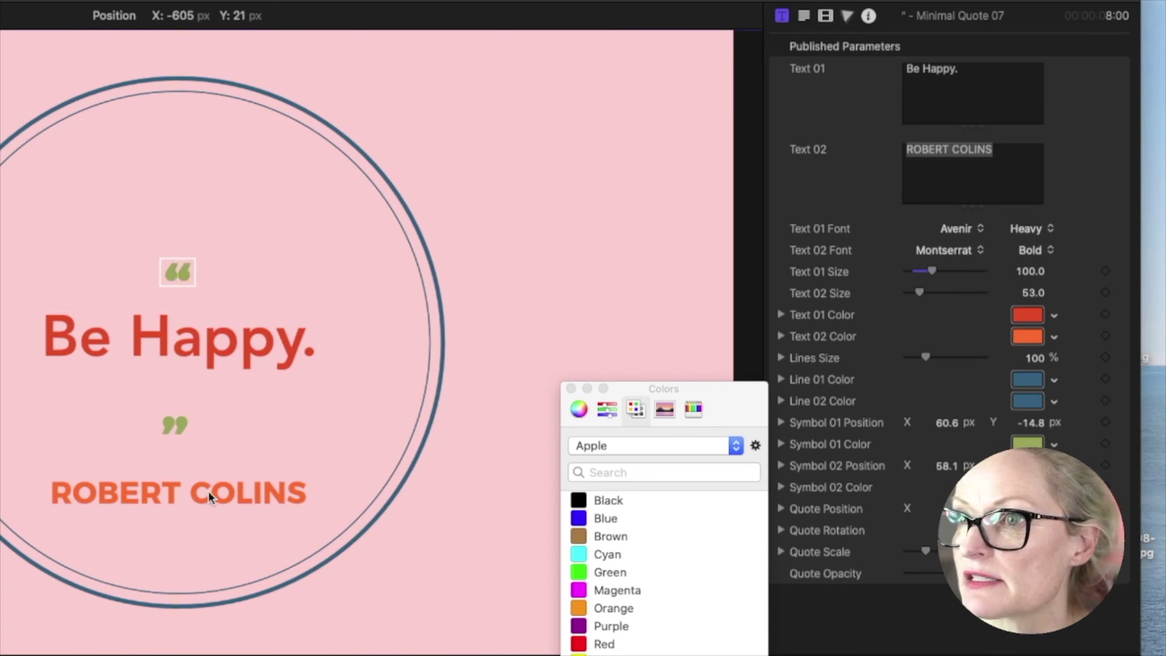
{"action": "left_click_drag", "start_coordinate": [208, 490], "coordinate": [214, 475]}
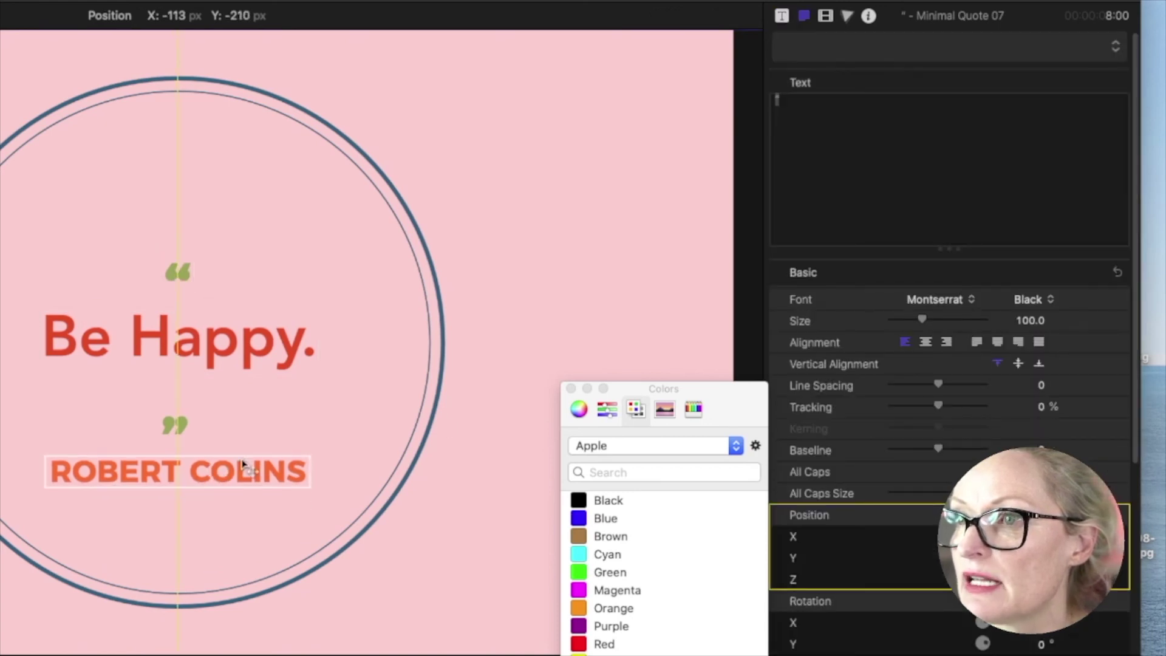
Step: Switch the author name font from Montserrat to MS PGothic and play back to preview it
{"action": "left_click", "coordinate": [571, 389]}
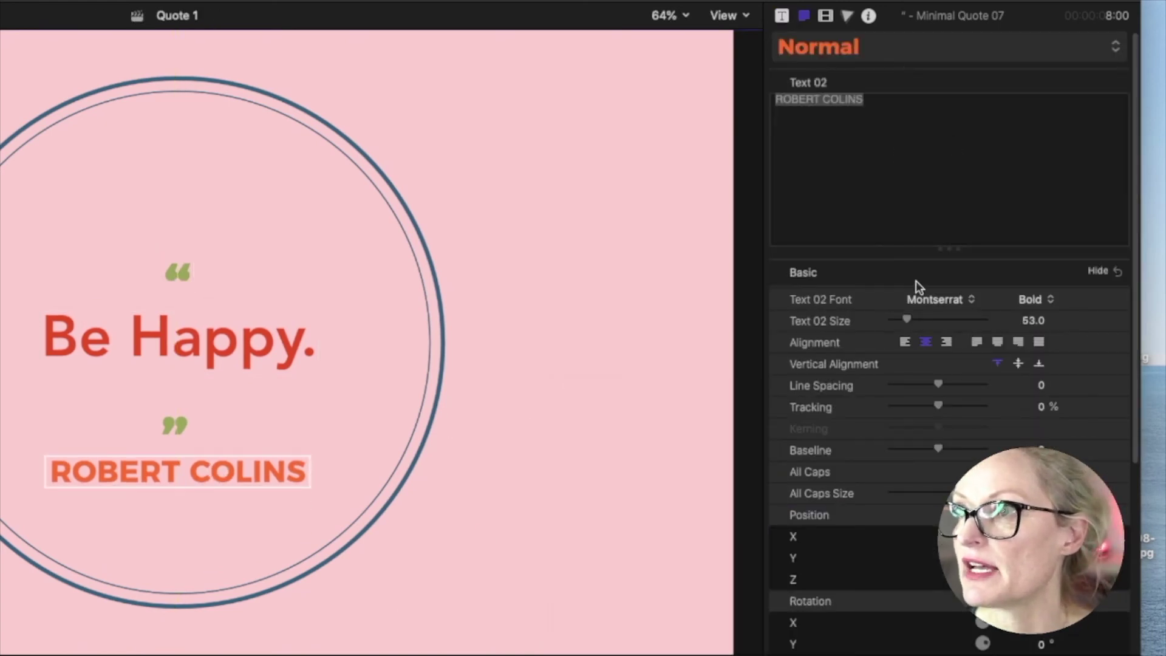
{"action": "left_click", "coordinate": [941, 306]}
{"action": "left_click", "coordinate": [960, 277]}
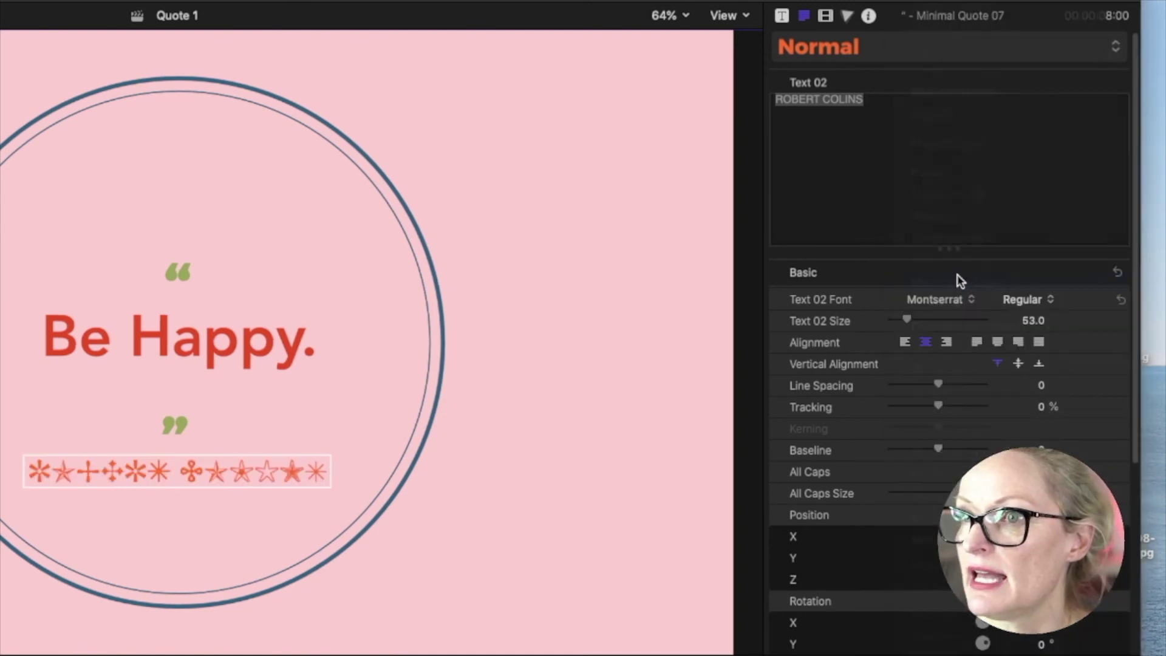
{"action": "left_click", "coordinate": [917, 302]}
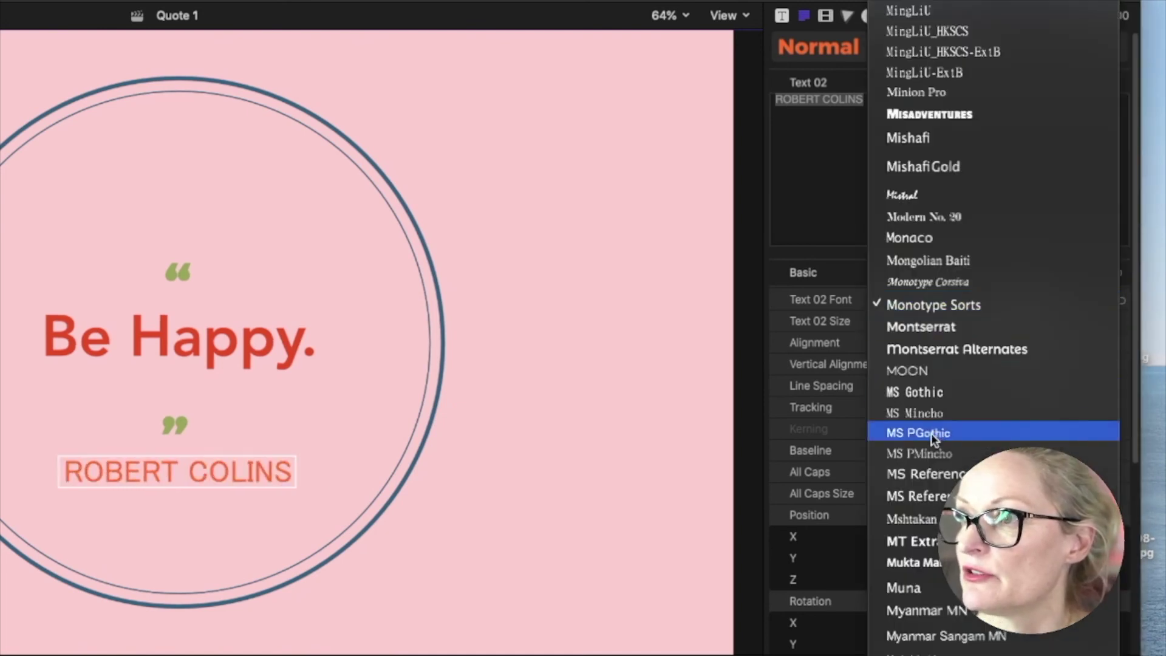
{"action": "left_click", "coordinate": [930, 432]}
{"action": "key", "text": "space"}
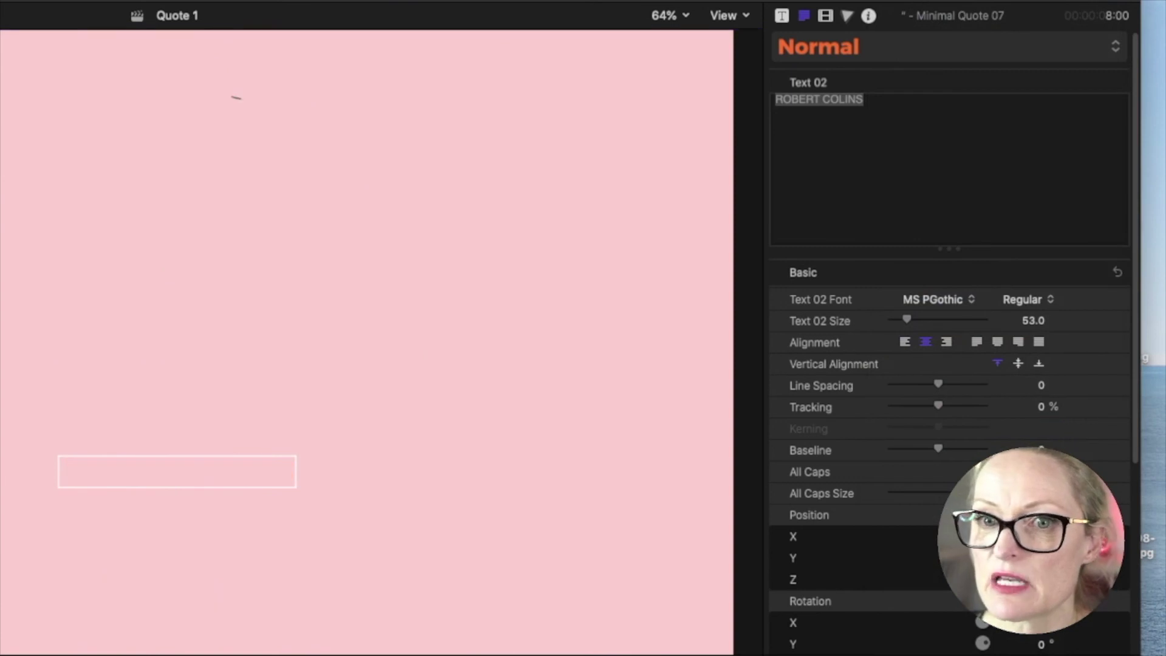